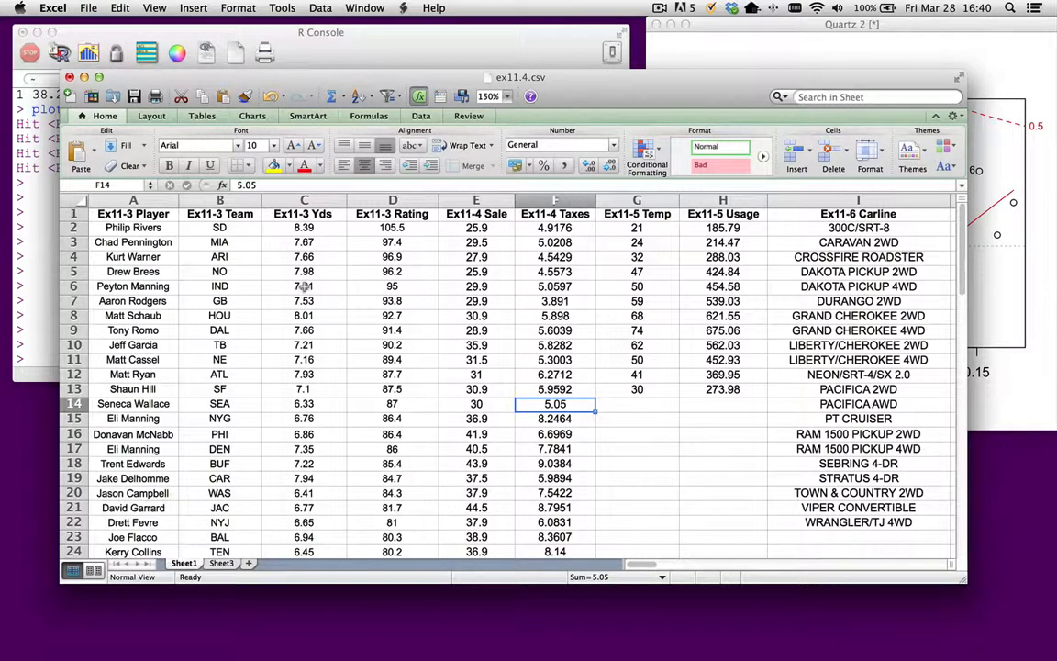
- Copy the Ex11-4 Sale and Ex11-4 Taxes columns, E1:F25, from Sheet1 to cell A1 of Sheet3
scroll(304, 287, "right", 3)
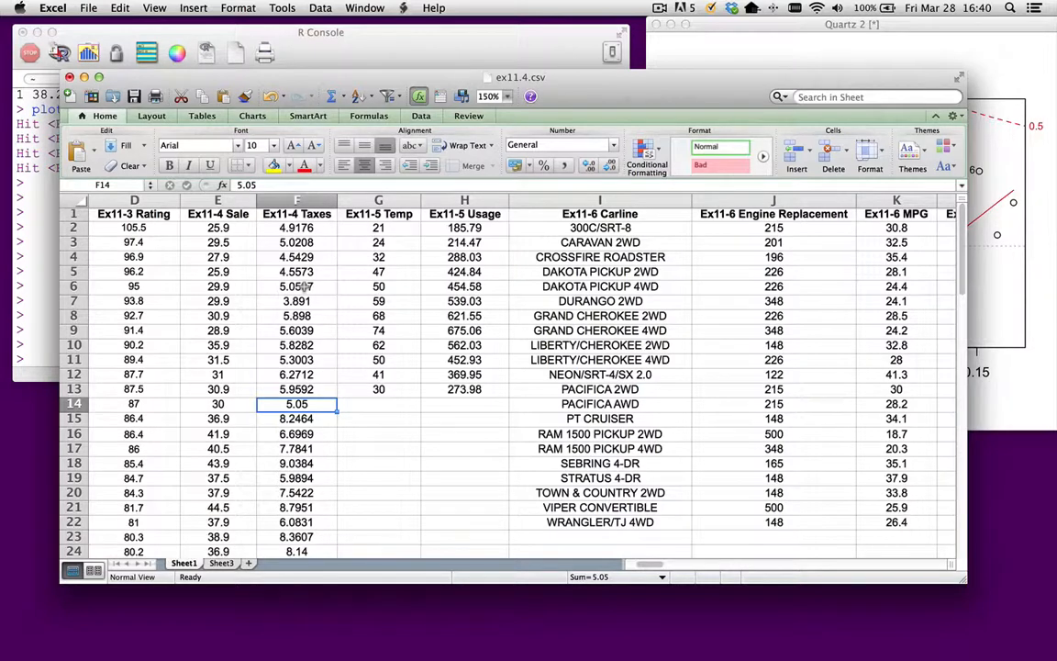
scroll(304, 286, "left", 2)
scroll(303, 286, "left", 1)
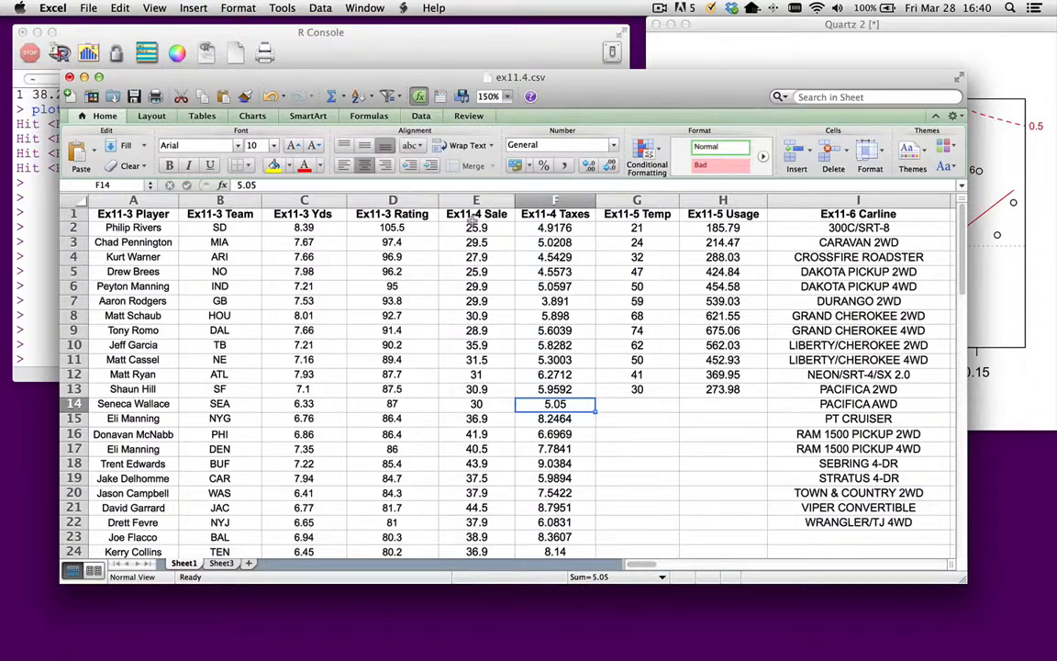
left_click_drag(472, 219, 526, 239)
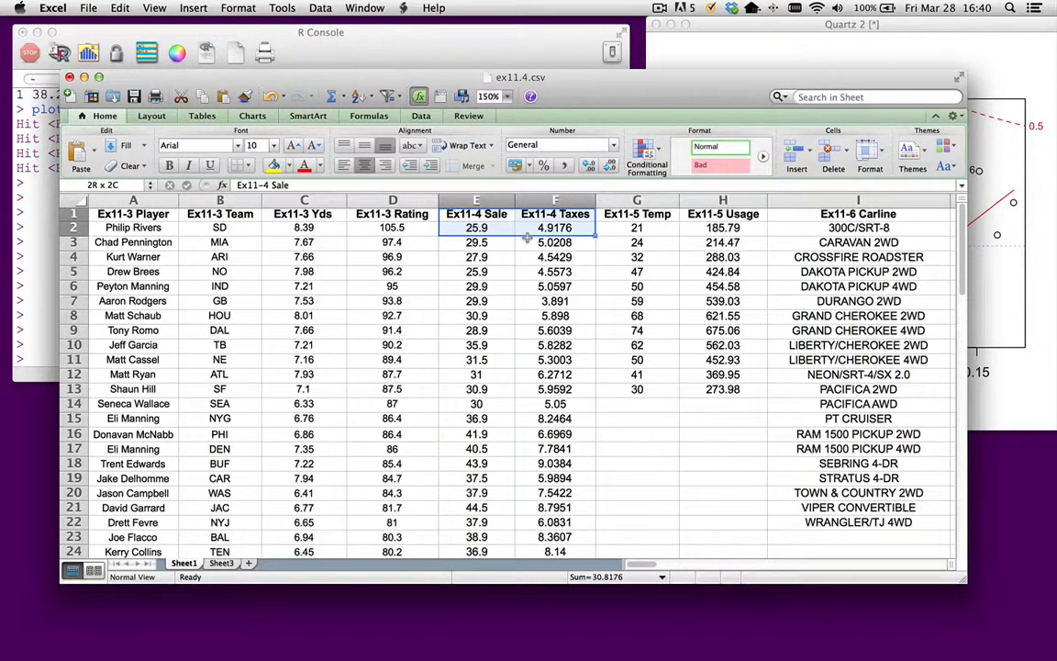
left_click_drag(527, 239, 537, 469)
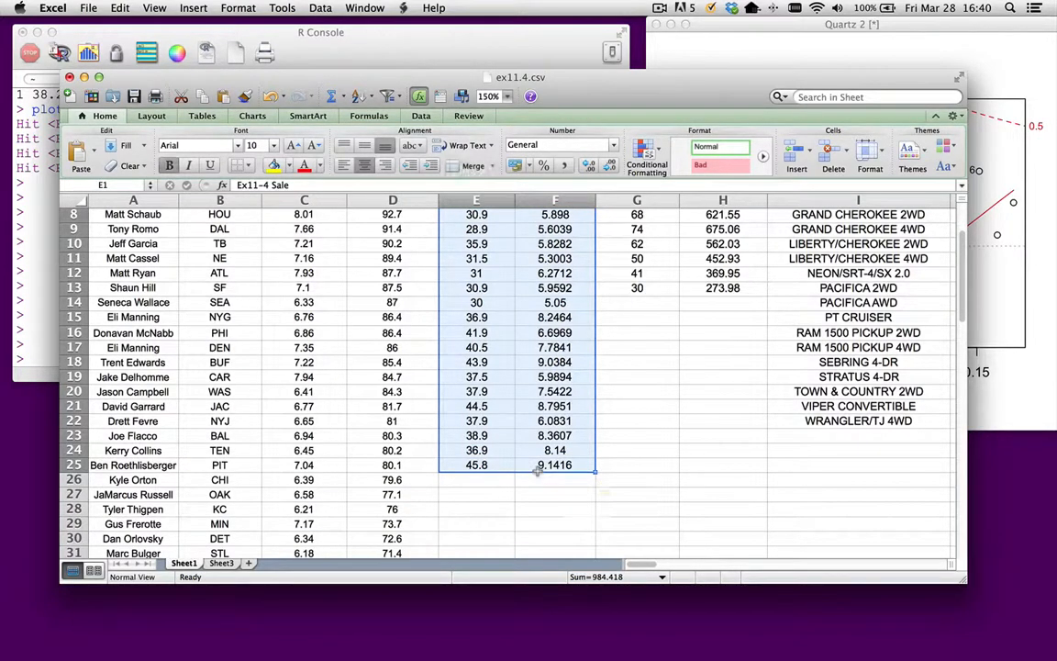
scroll(537, 469, "up", 3)
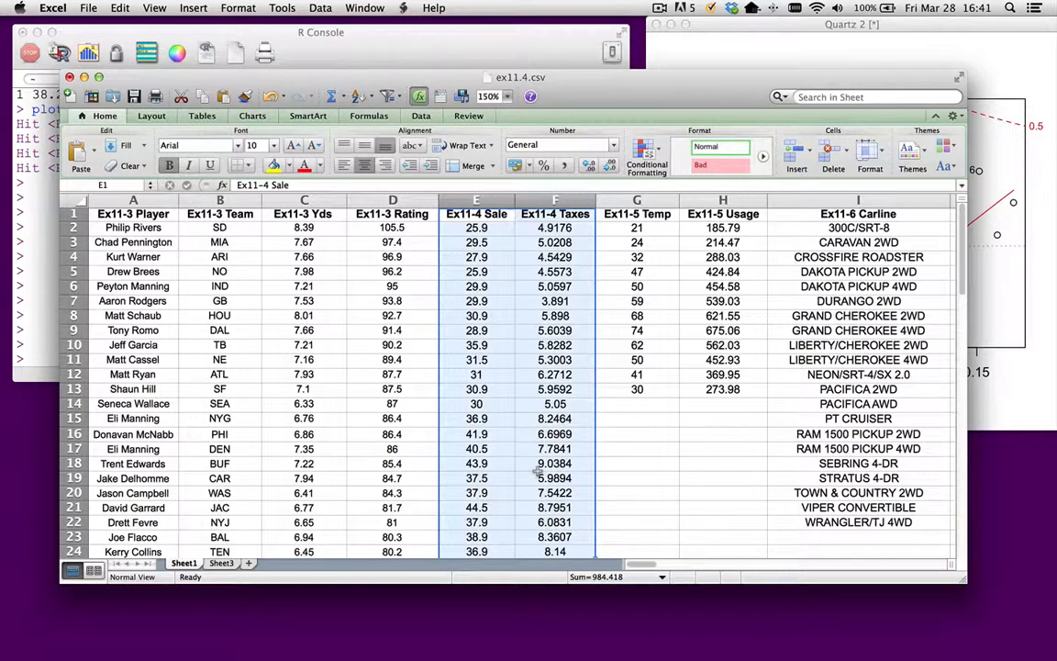
scroll(468, 353, "down", 3)
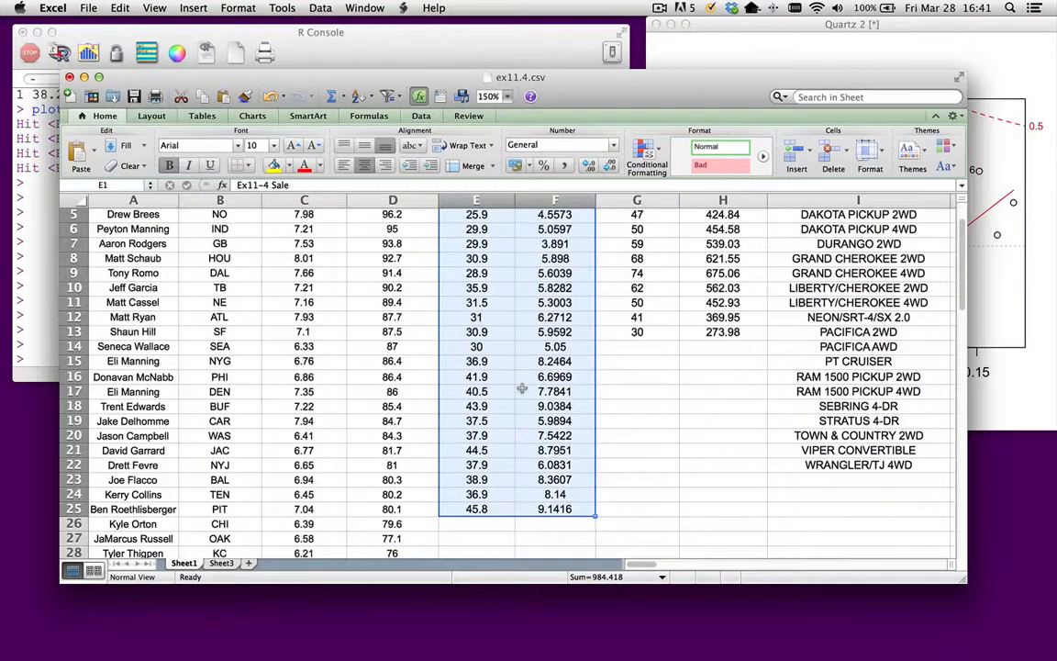
scroll(521, 389, "up", 3)
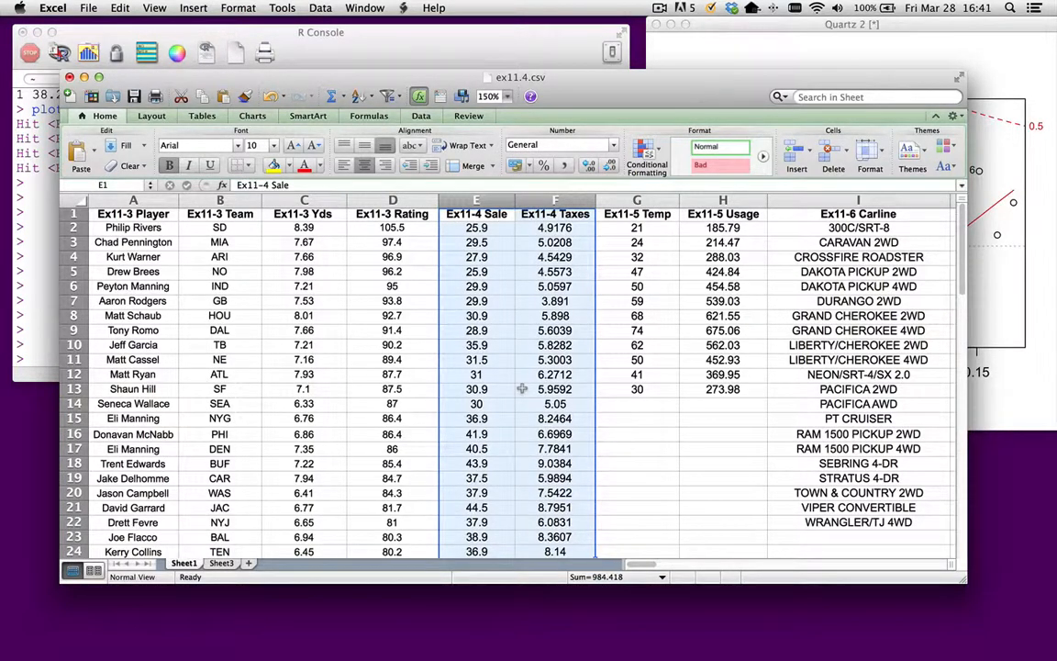
key("super+c")
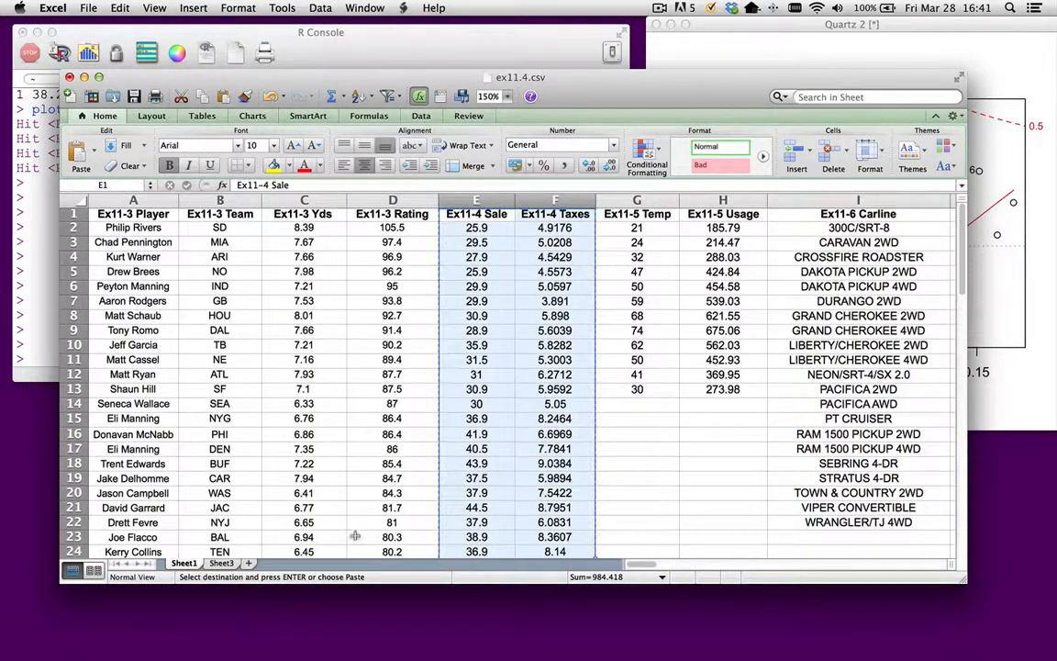
left_click(221, 564)
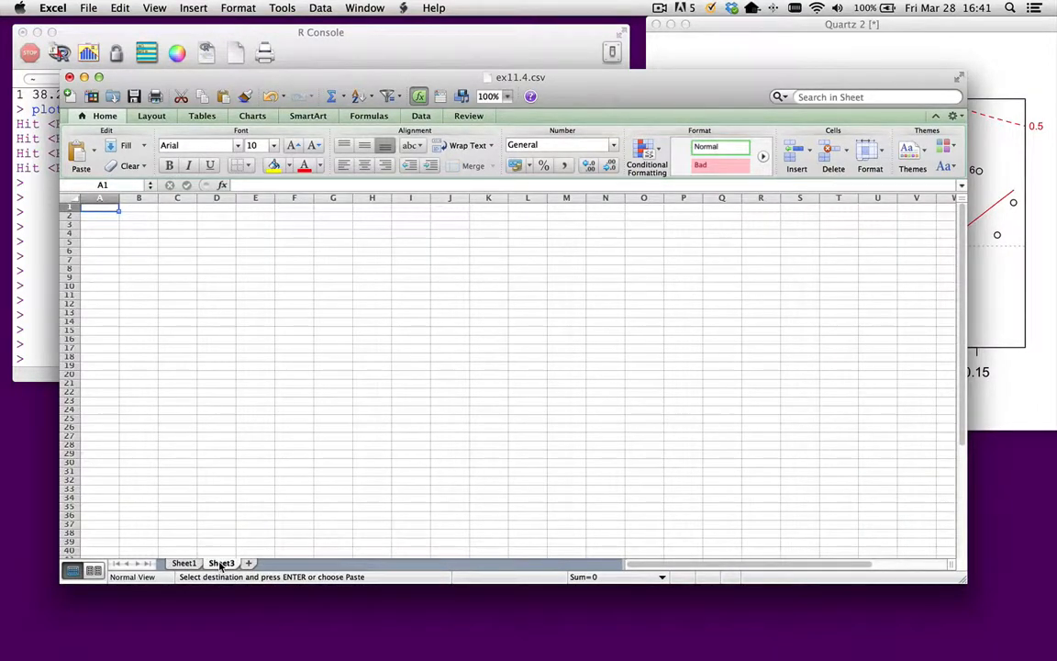
key("super+v")
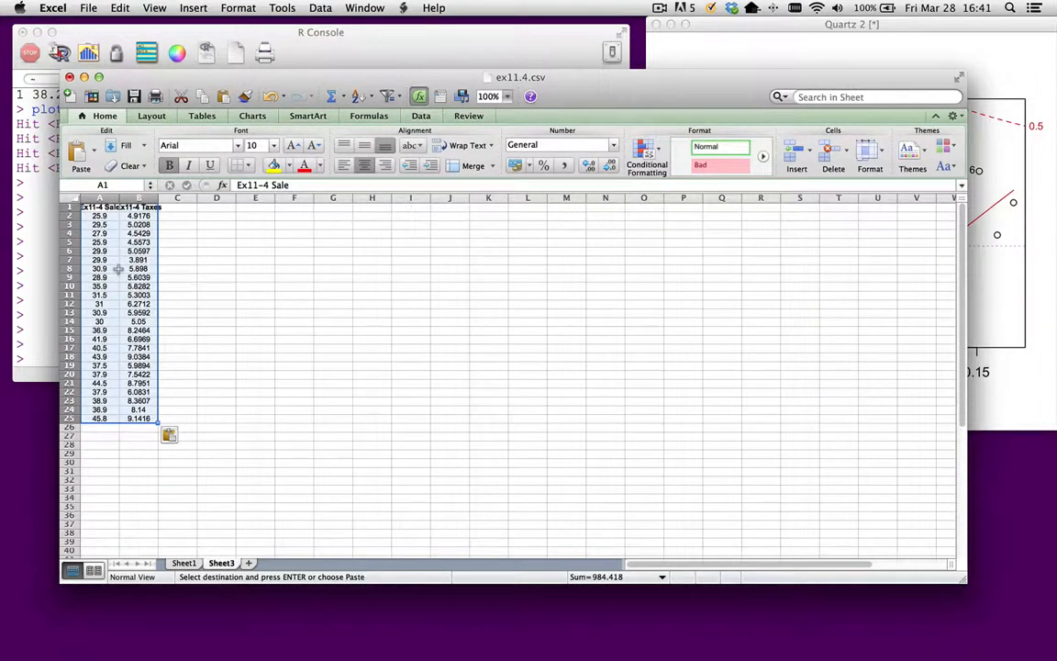
- Rename the two column headers in A1 and B1 to "sale" and "taxes"
left_click(100, 208)
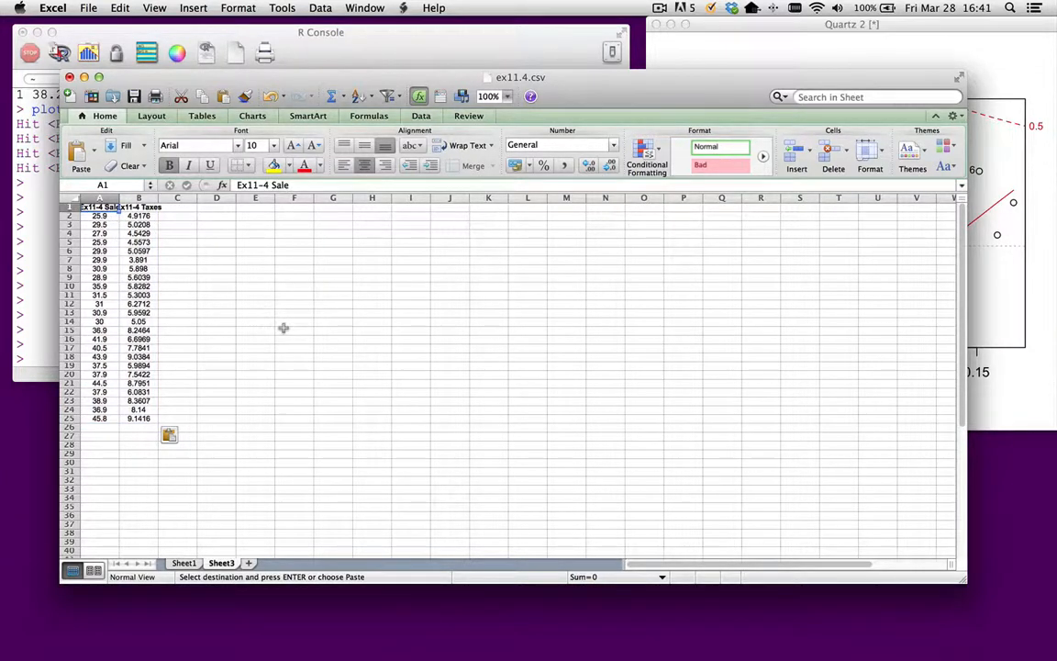
type("sale")
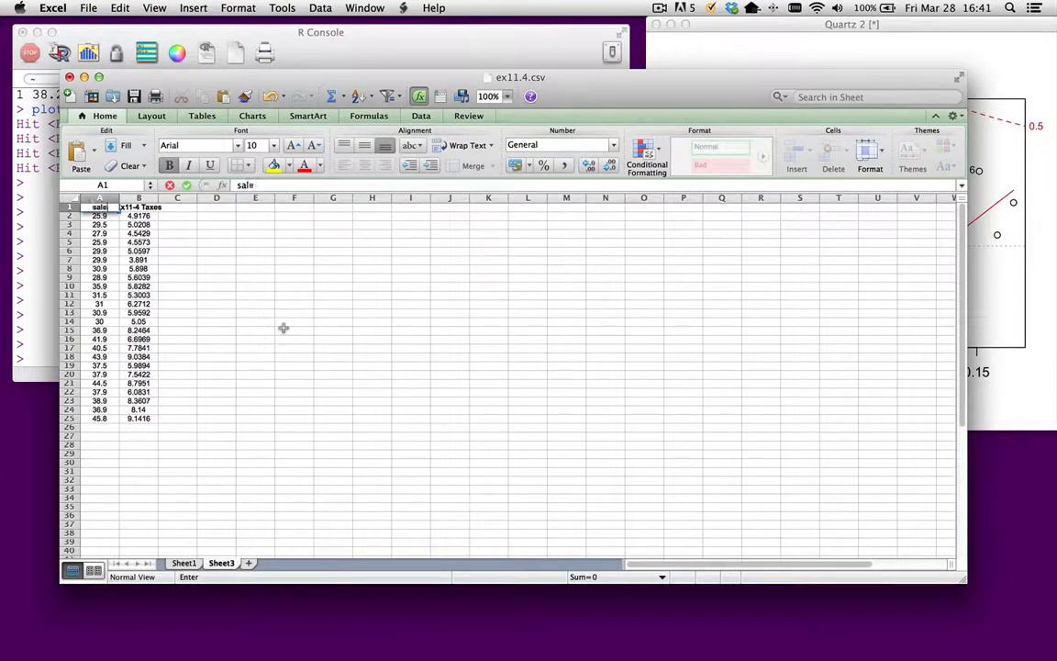
key("Tab")
type("taxes")
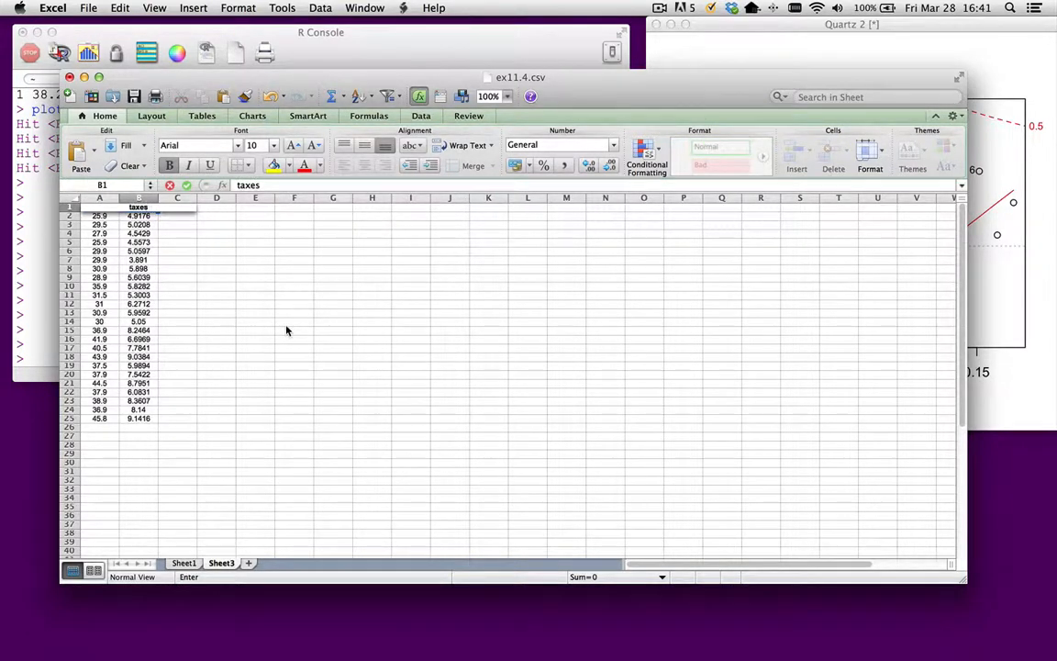
key("Return")
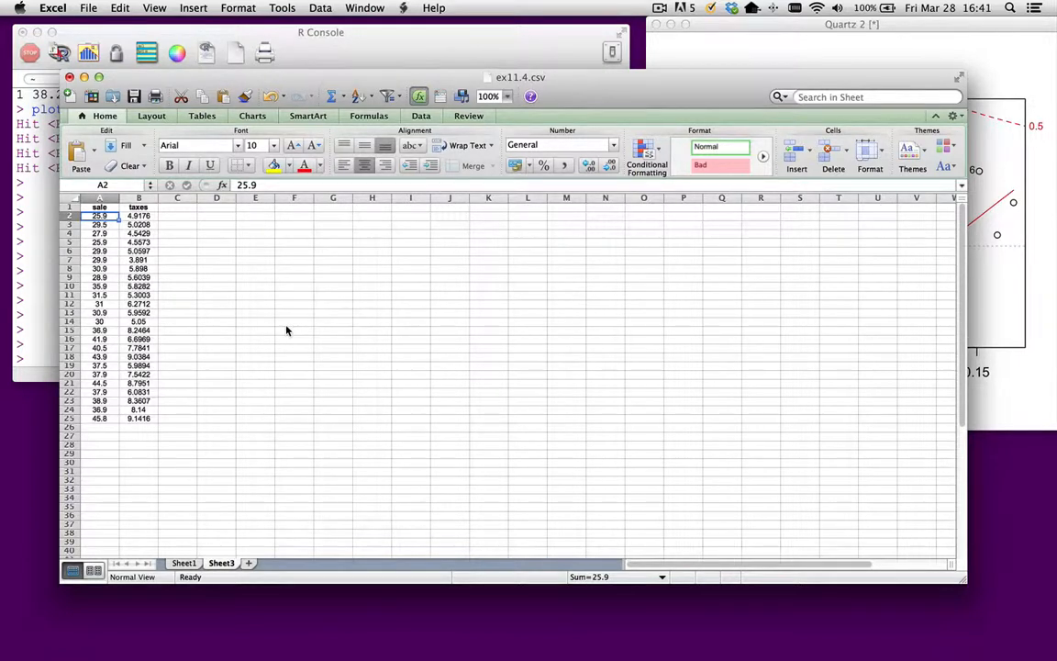
- Save only the active sheet to the Desktop as ex11.4.csv in Comma Separated Values format, accepting the loss of unsupported features
left_click(89, 8)
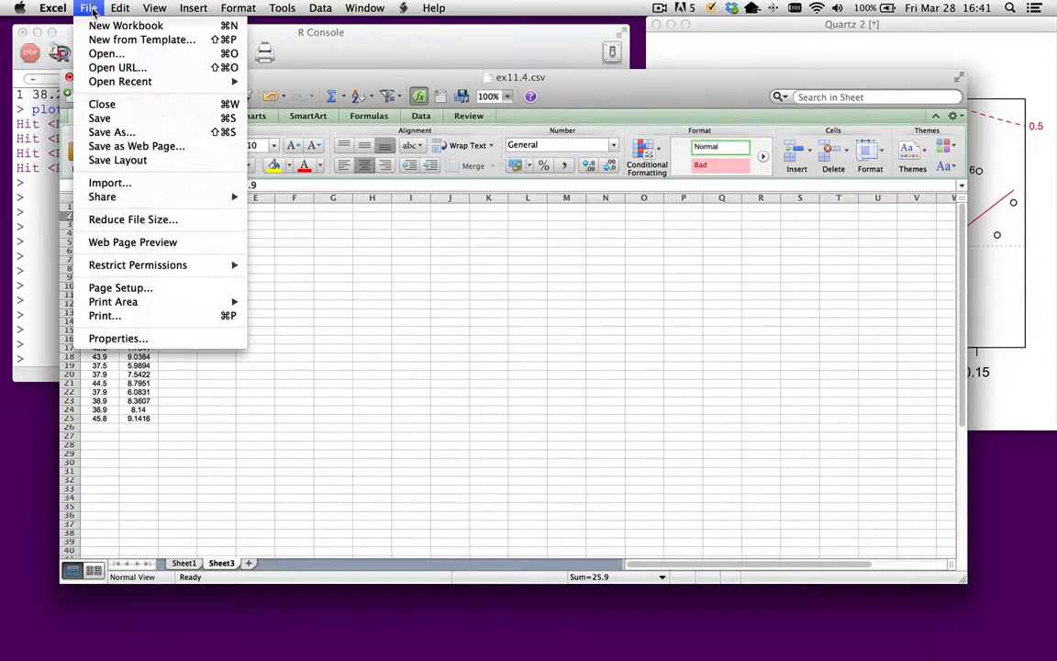
left_click(112, 131)
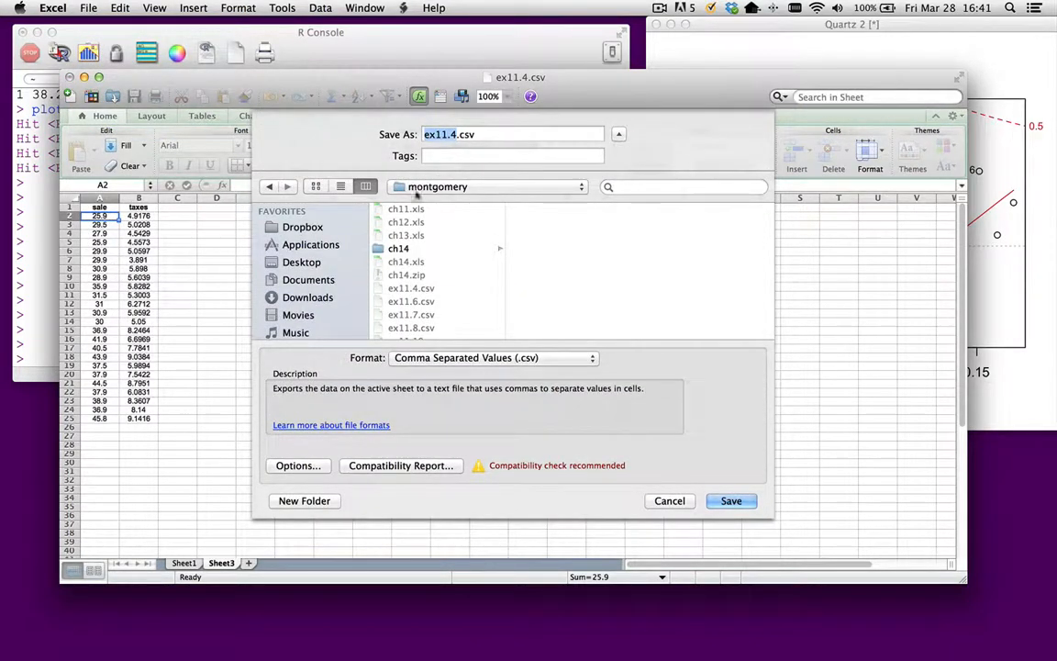
left_click(294, 263)
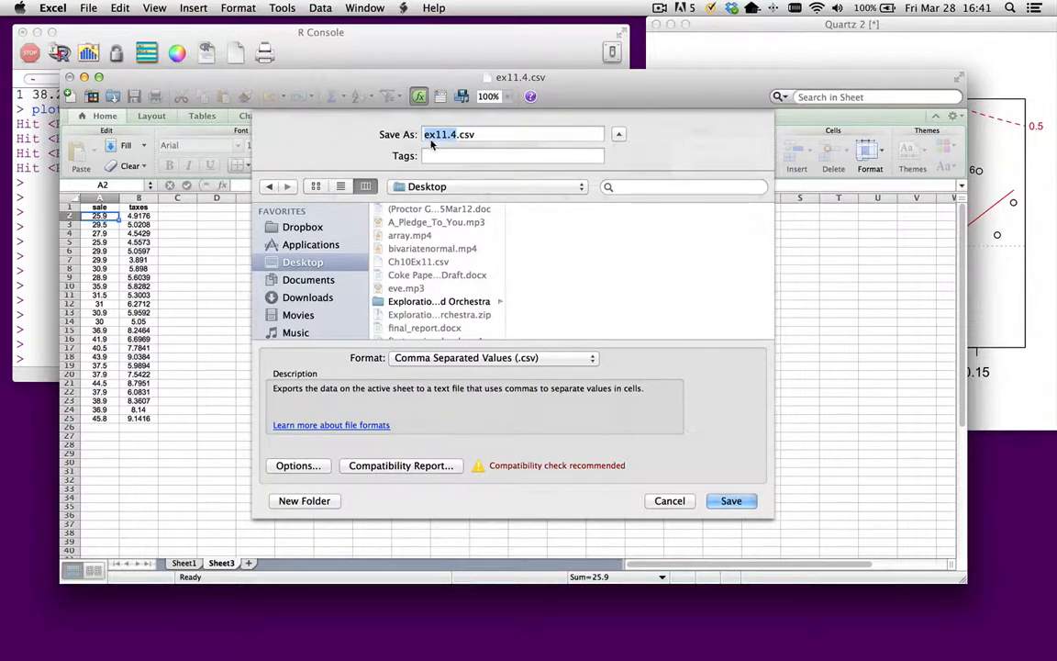
left_click(493, 358)
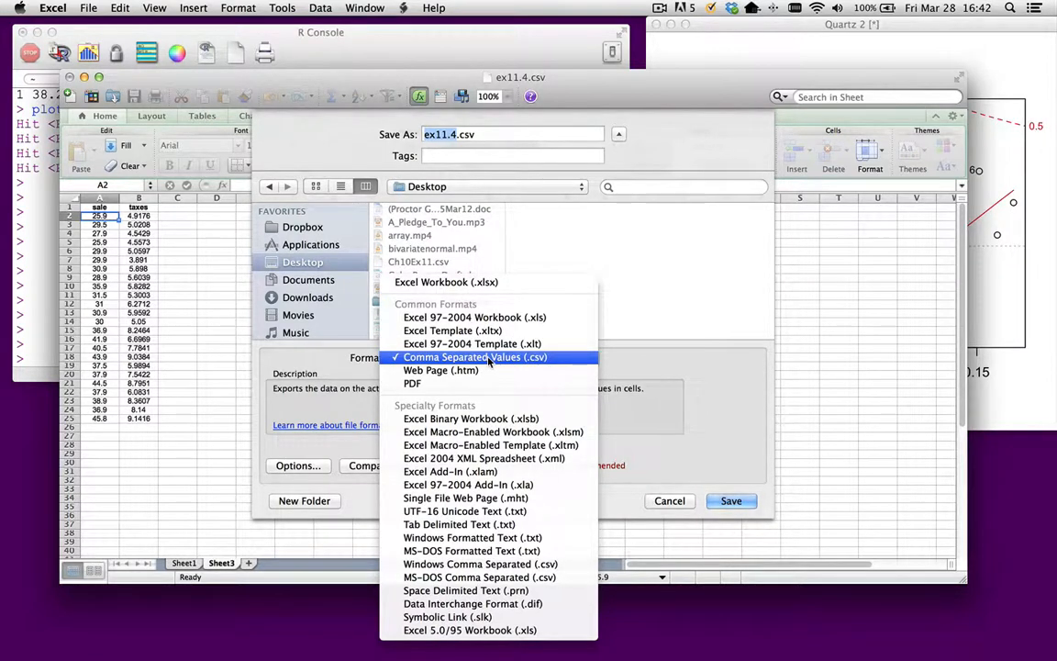
left_click(489, 357)
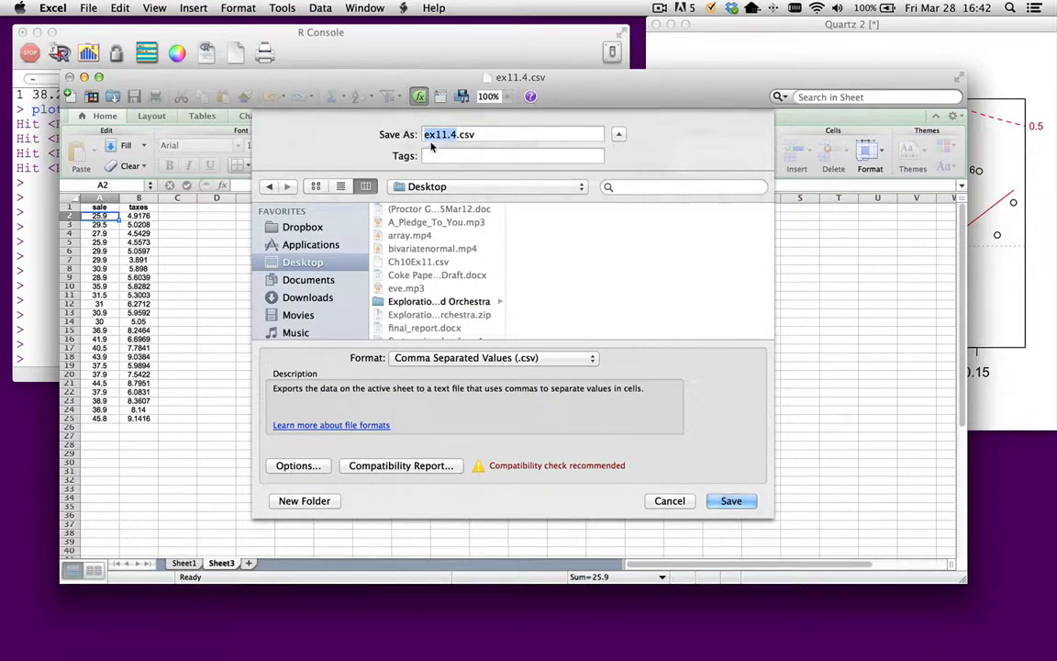
left_click(731, 501)
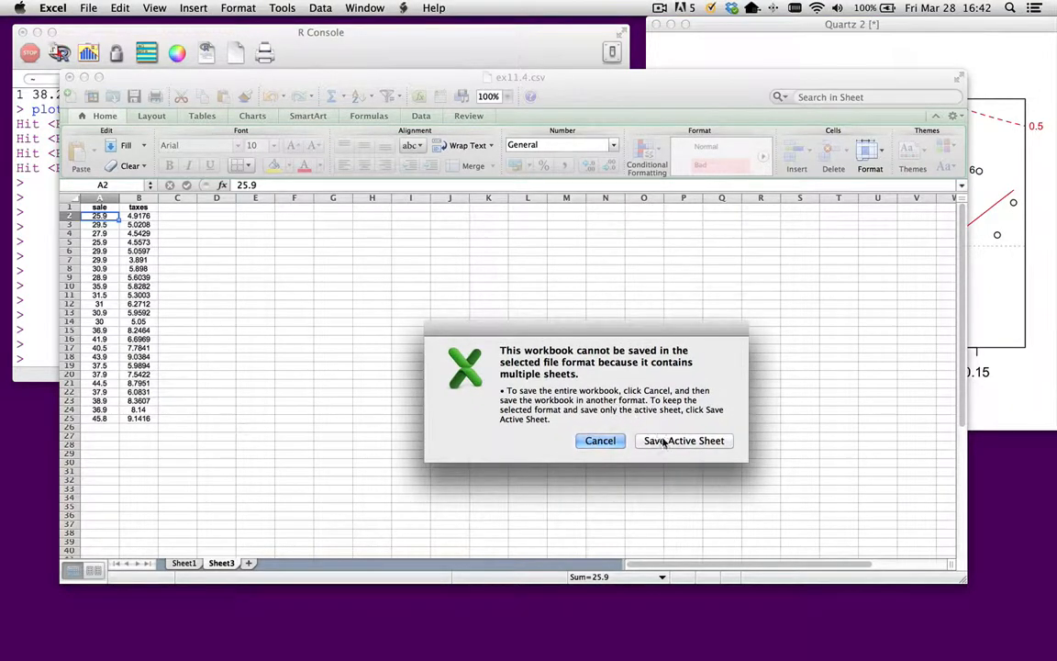
left_click(662, 441)
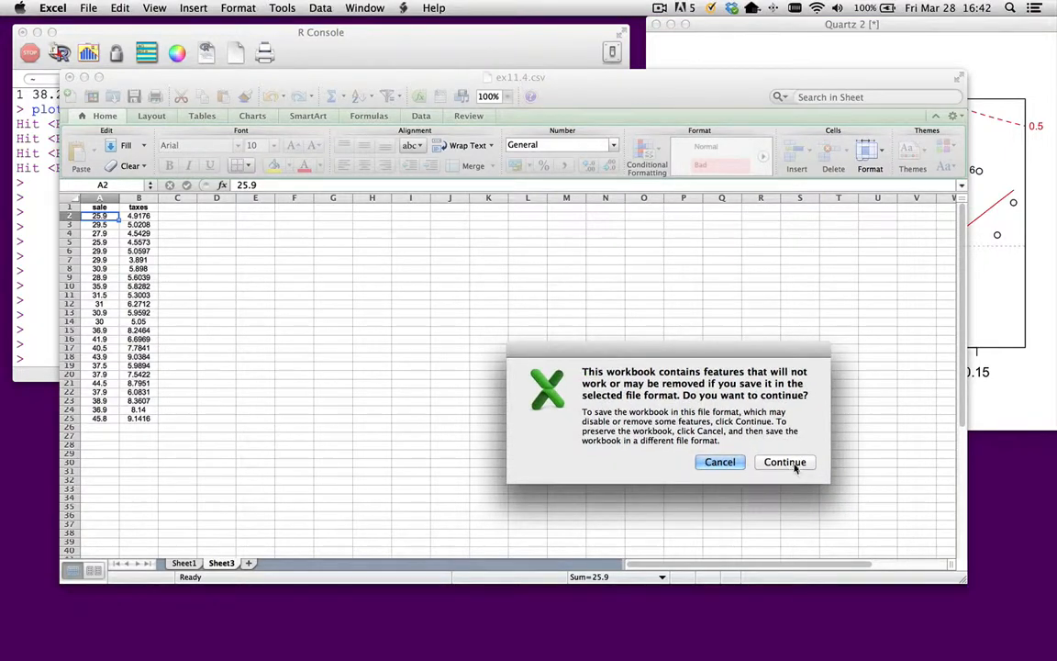
left_click(793, 464)
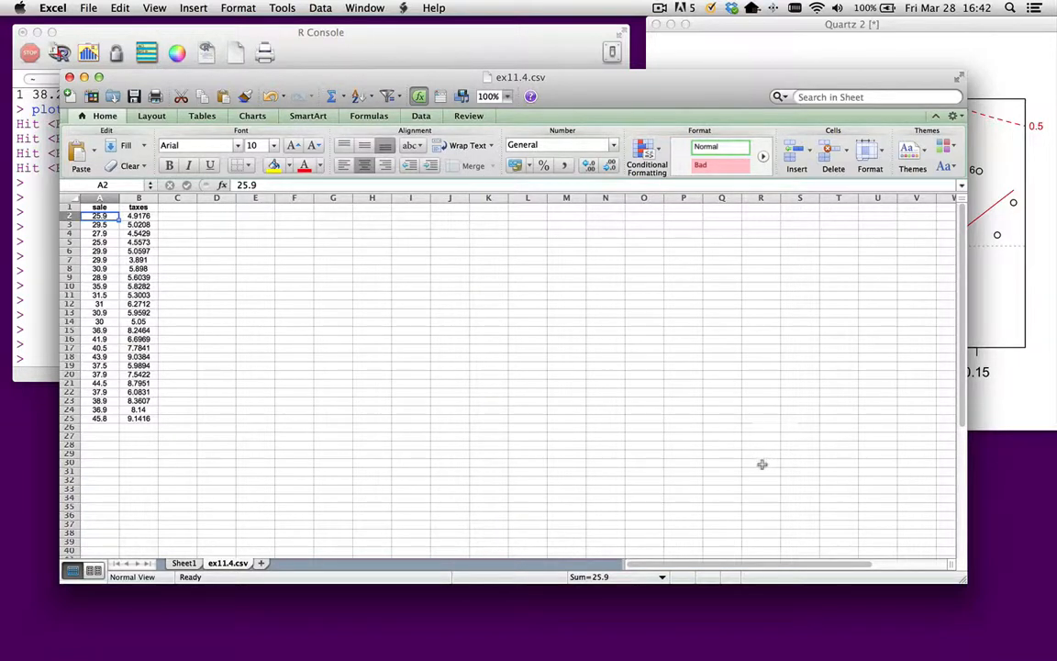
- Switch to the R Console and load the file with dat = read.csv("Desktop/ex11.4.csv")
left_click(427, 47)
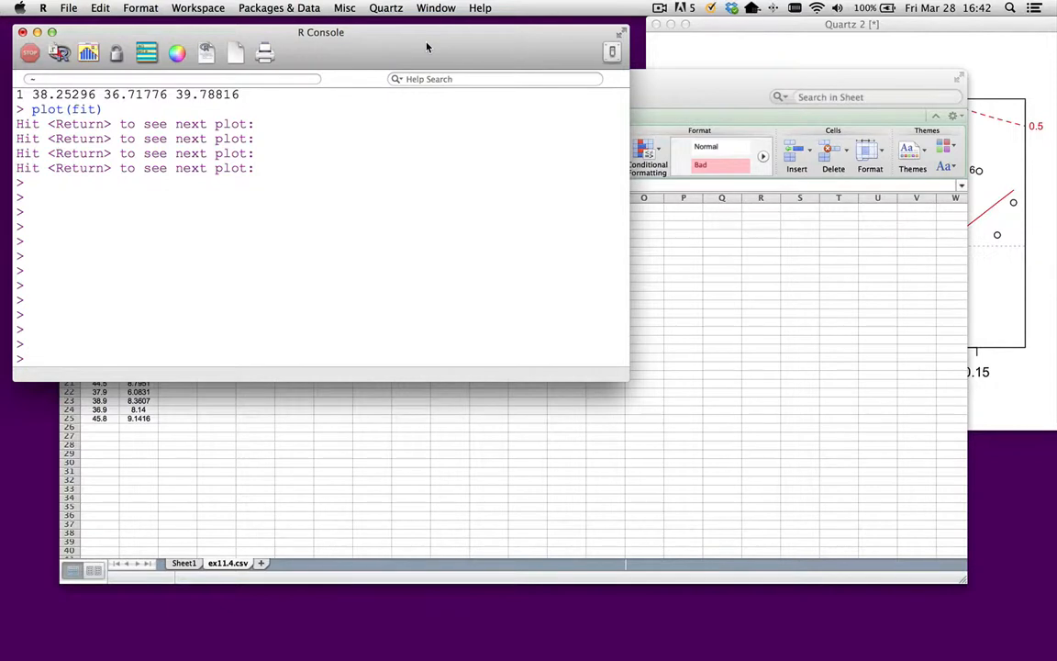
type("dat = read.csv(\"")
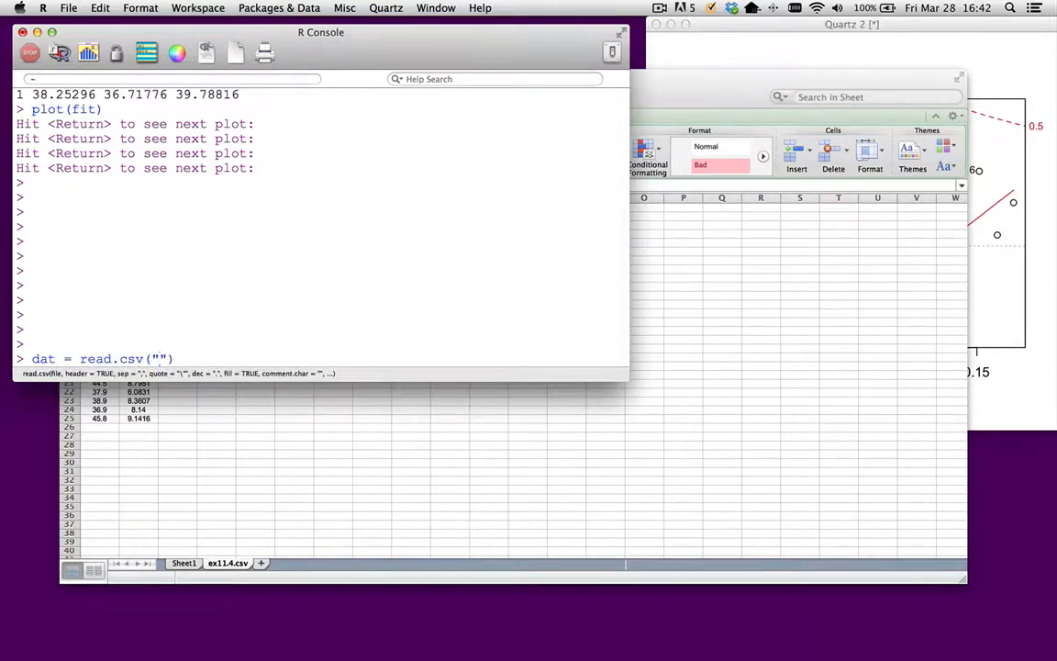
type("Desktop/ex1")
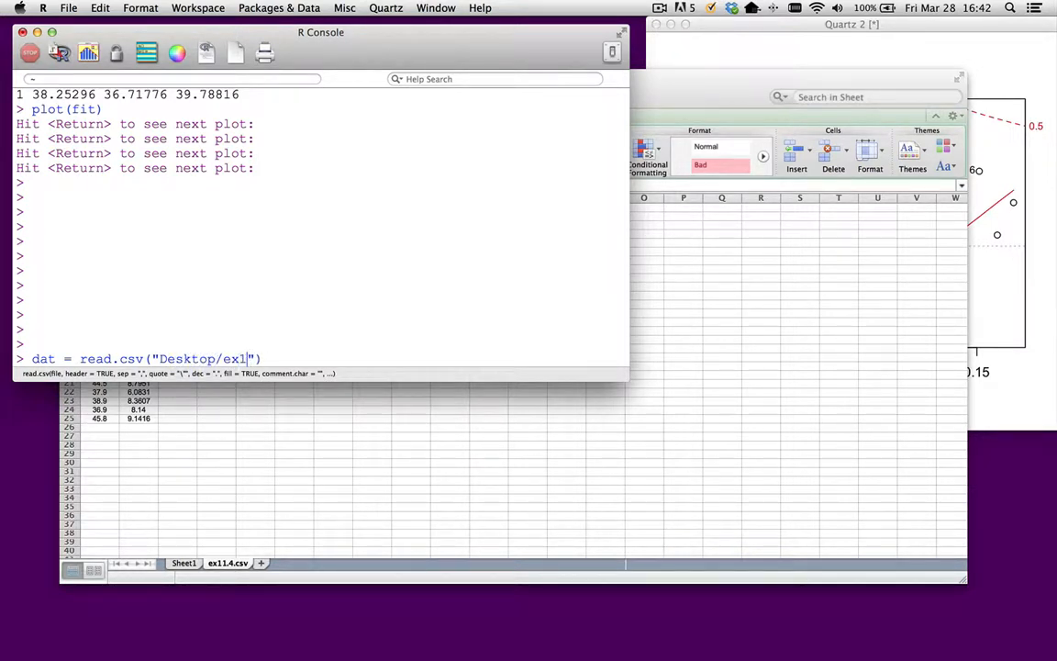
type("1.4.csv")
key("Return")
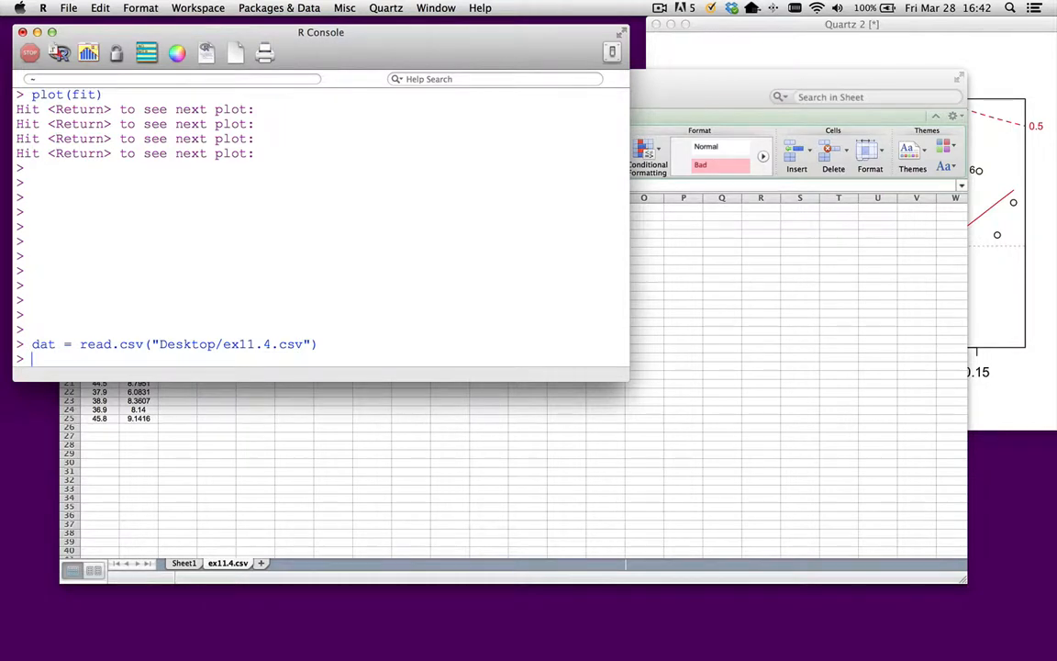
- Make the console window taller and print dat to review its sale and taxes rows
left_click_drag(257, 378, 241, 462)
type("dat")
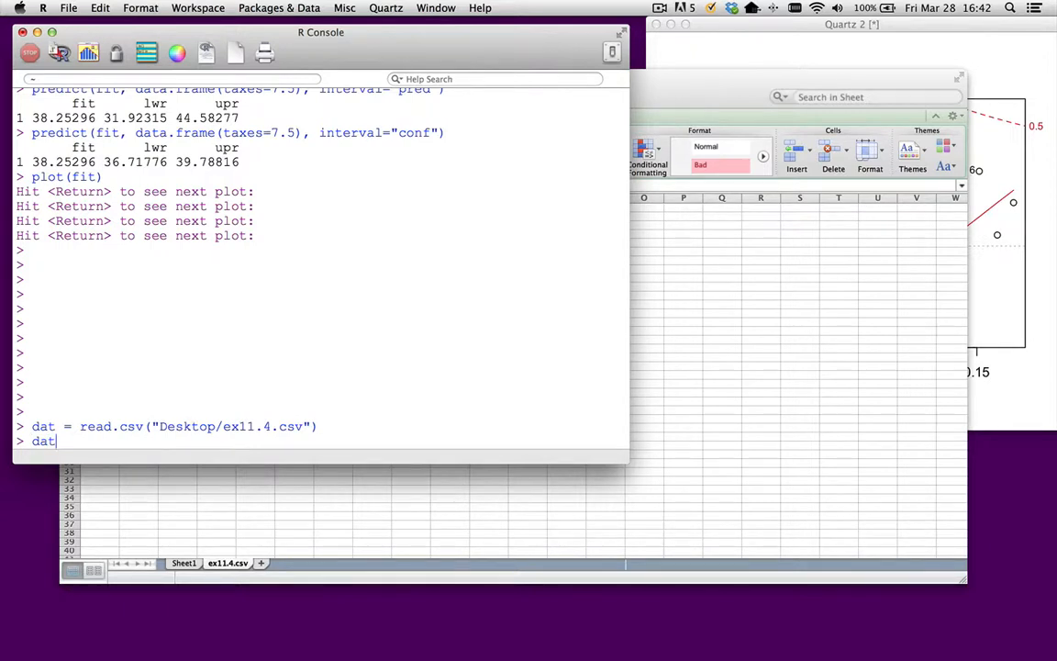
key("Return")
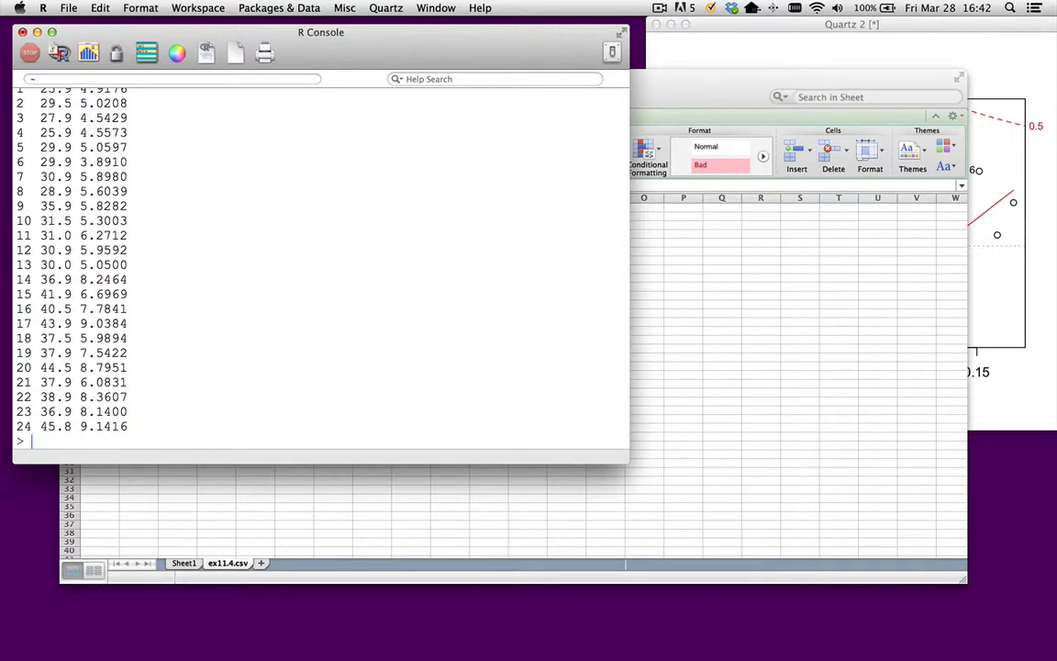
scroll(134, 396, "up", 5)
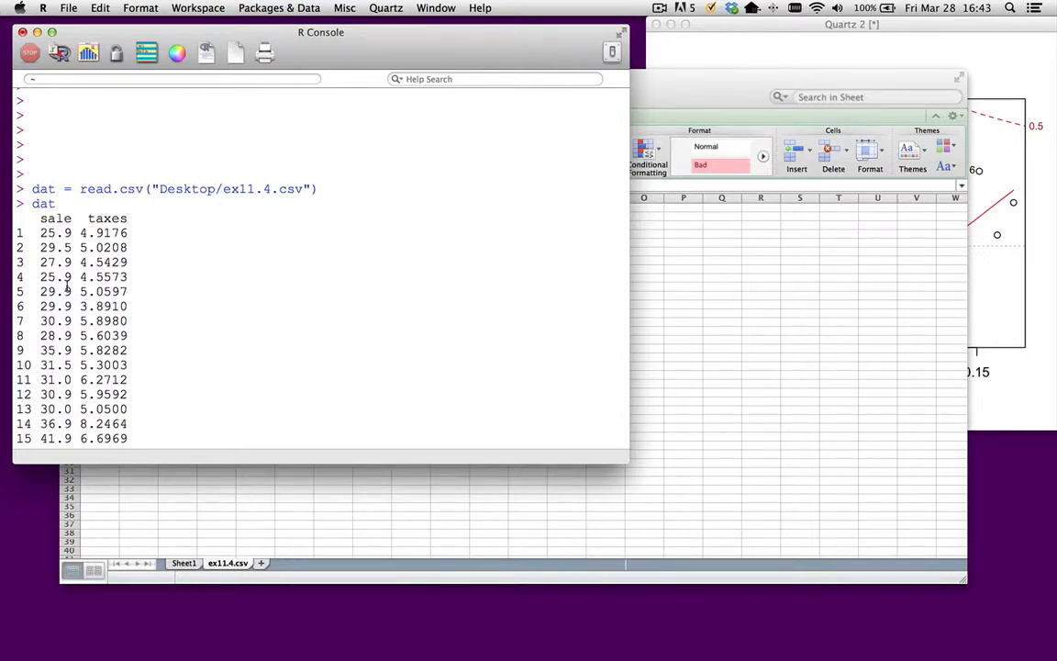
scroll(120, 281, "down", 3)
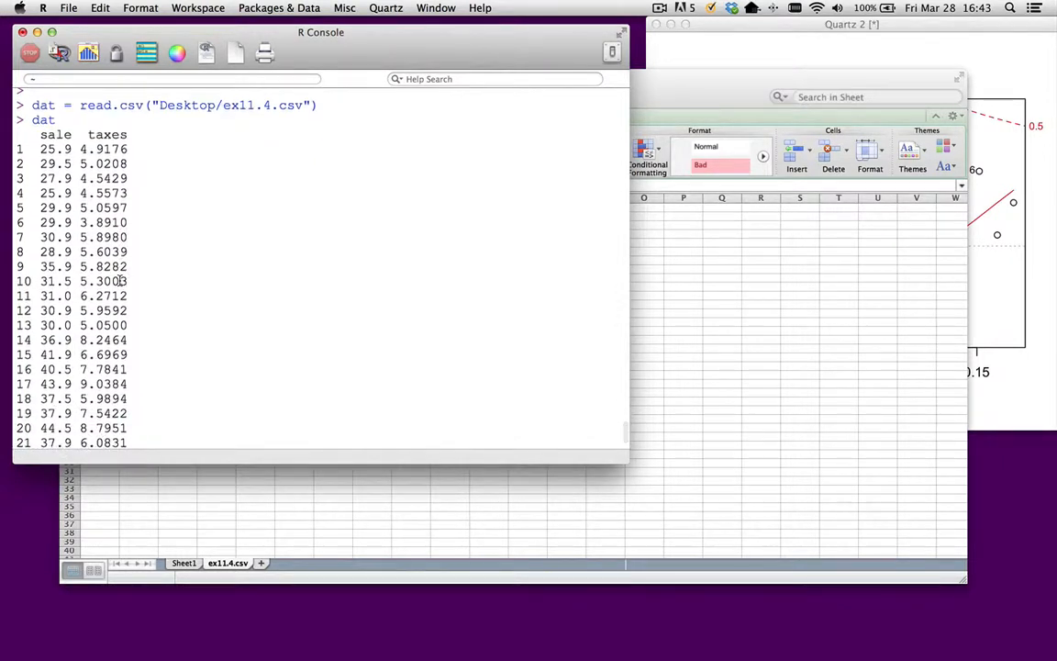
scroll(120, 281, "down", 3)
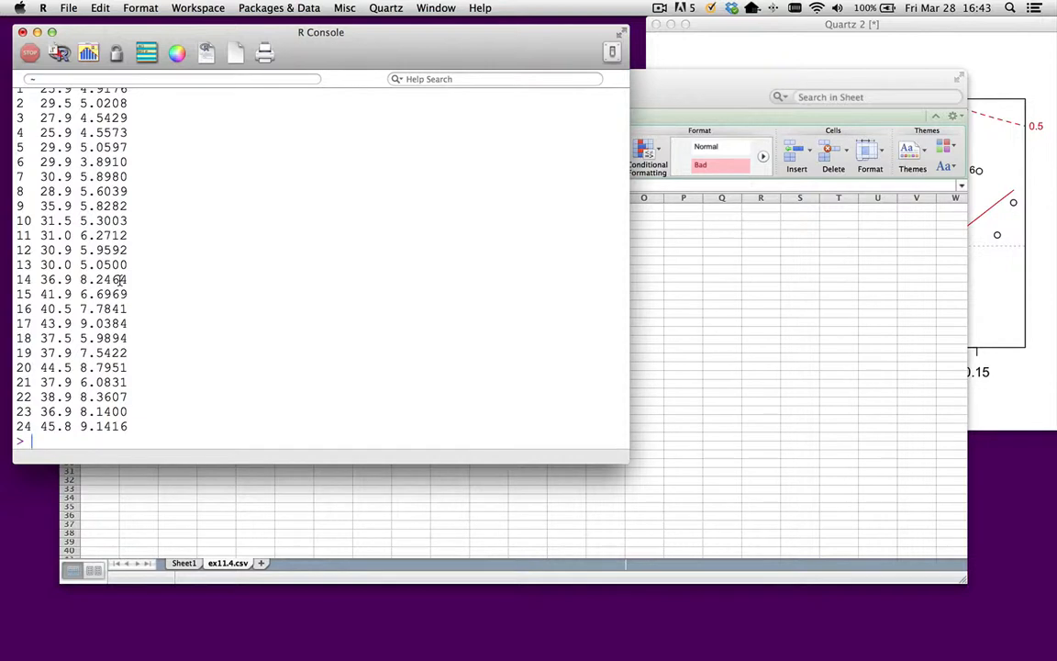
- Fit the linear regression of sale on taxes with fit = lm(sale ~ taxes, dat)
type("fit =")
type("lm(")
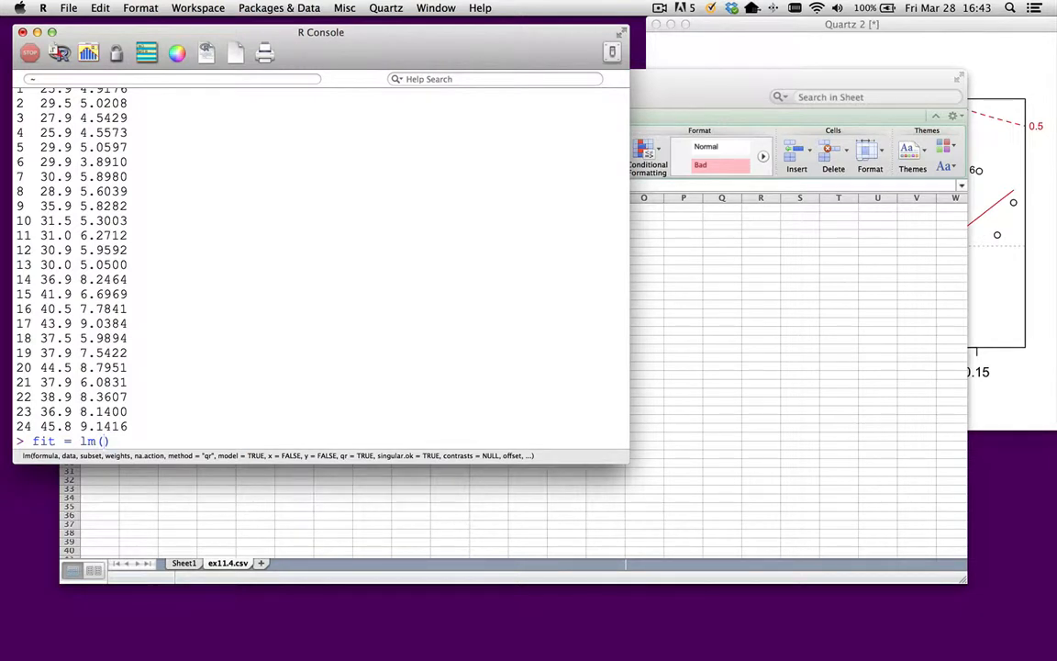
scroll(78, 265, "up", 5)
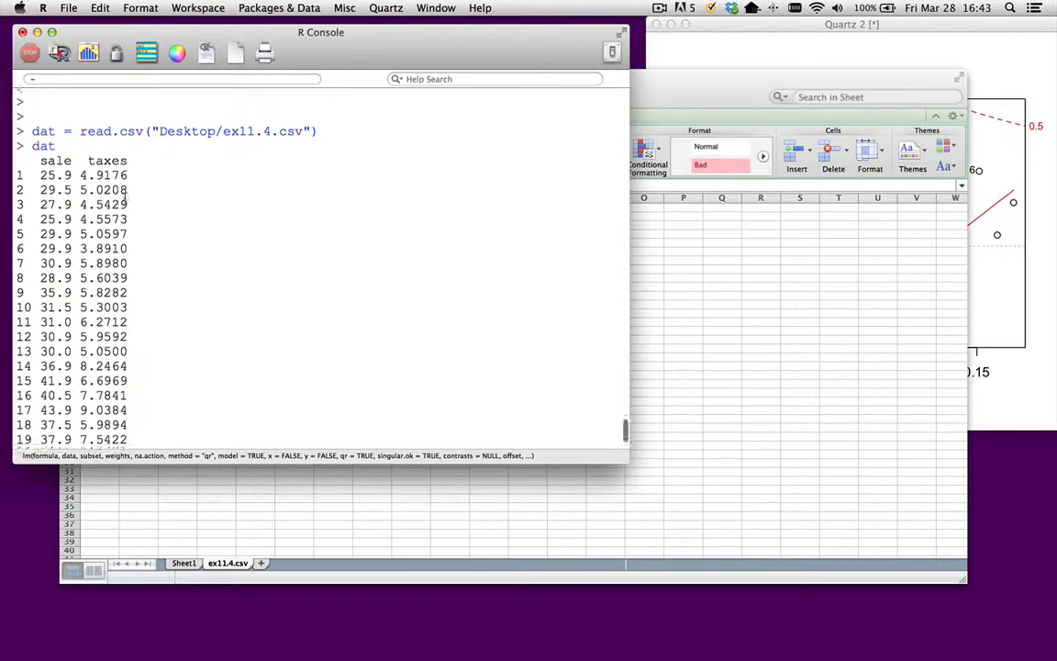
scroll(124, 198, "down", 5)
type("sale ~ ")
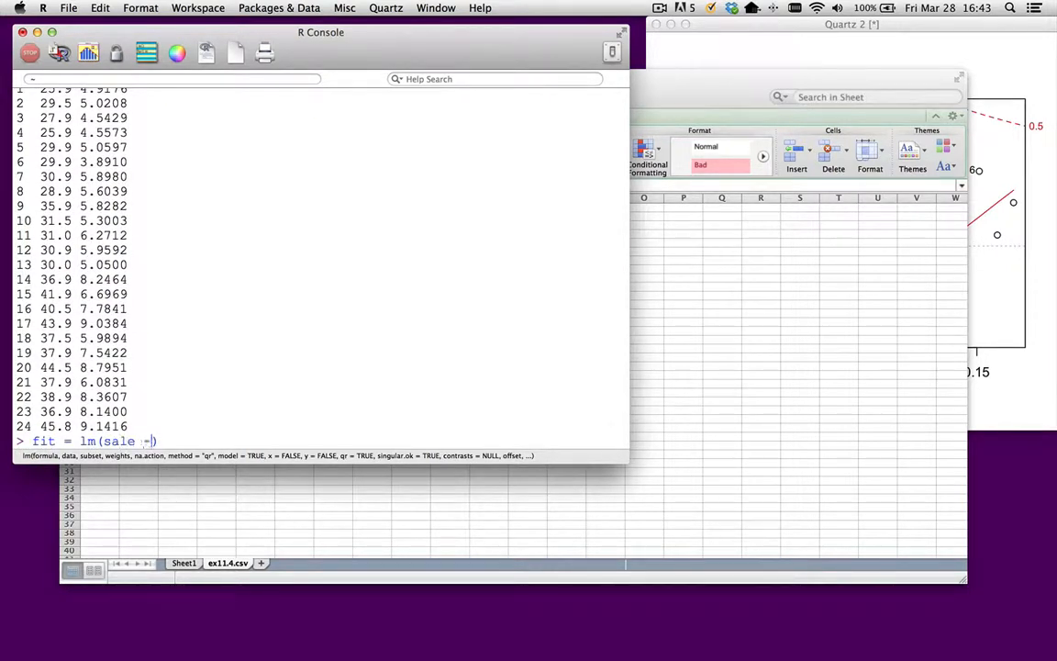
type("taxes,")
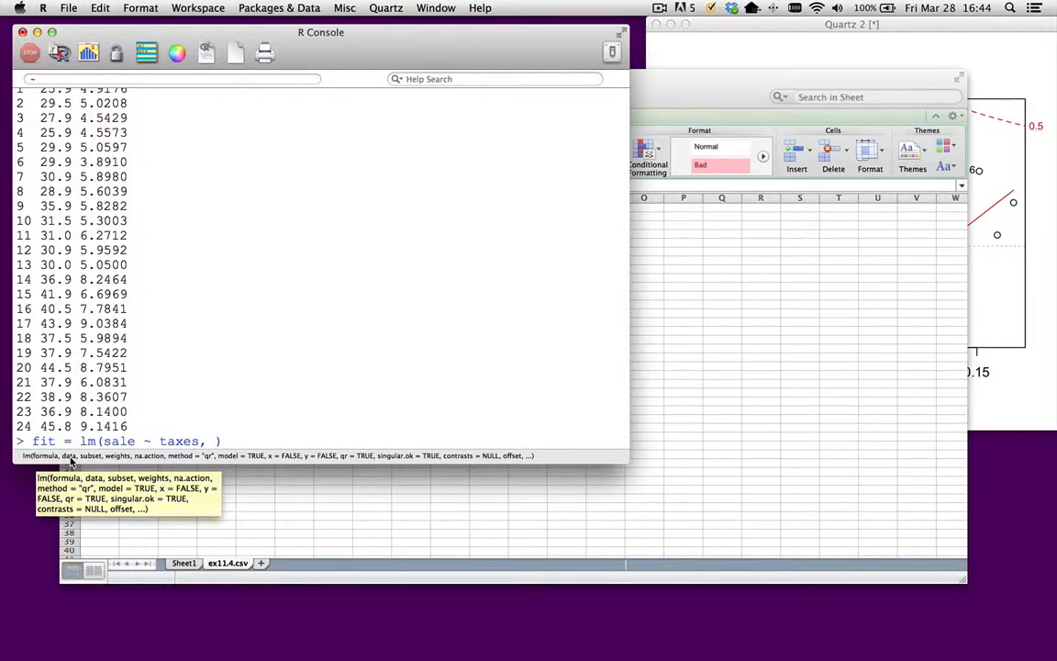
type("dat")
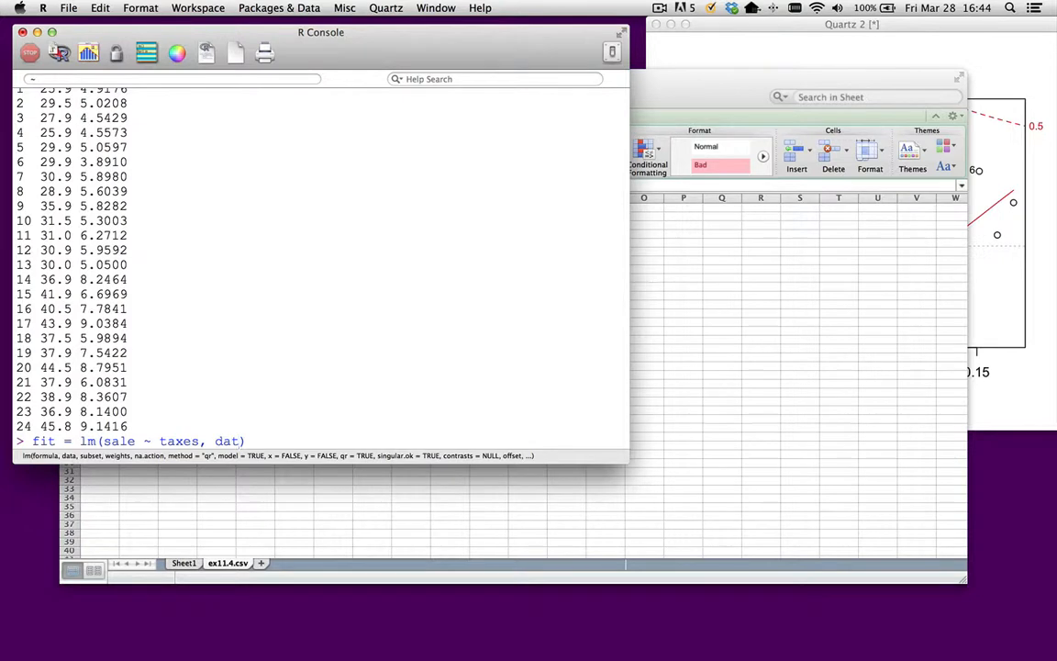
scroll(207, 321, "up", 5)
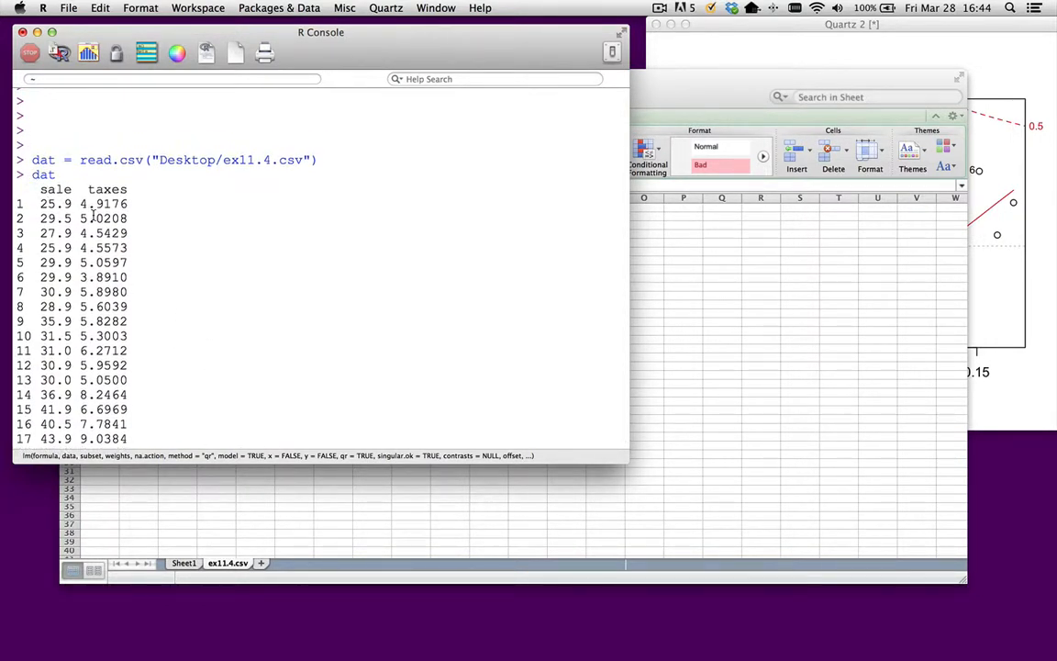
scroll(93, 213, "down", 5)
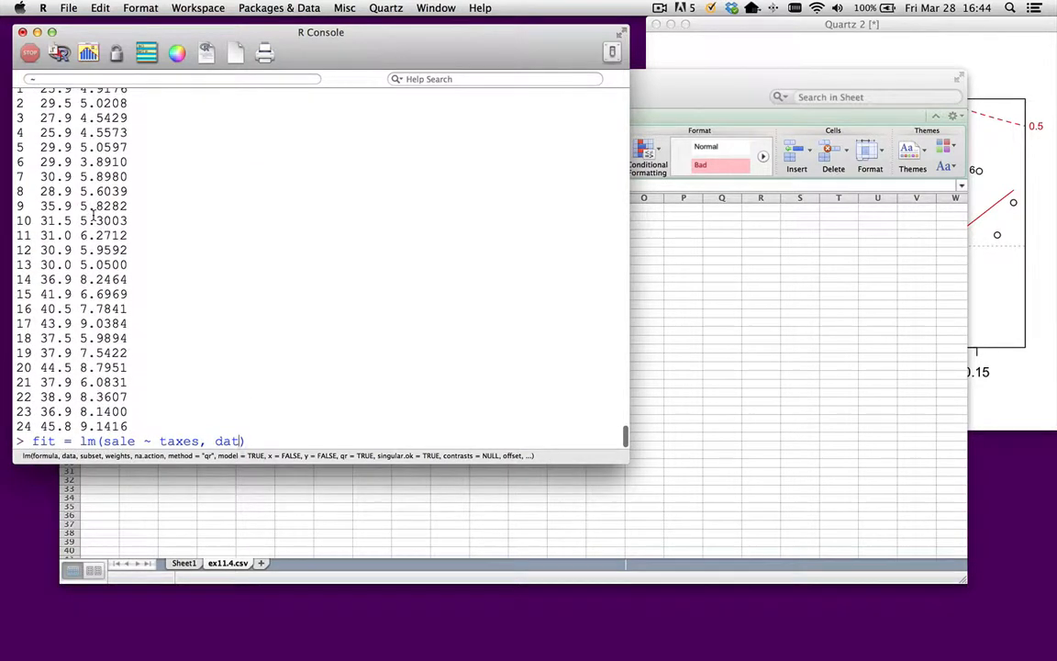
key("Return")
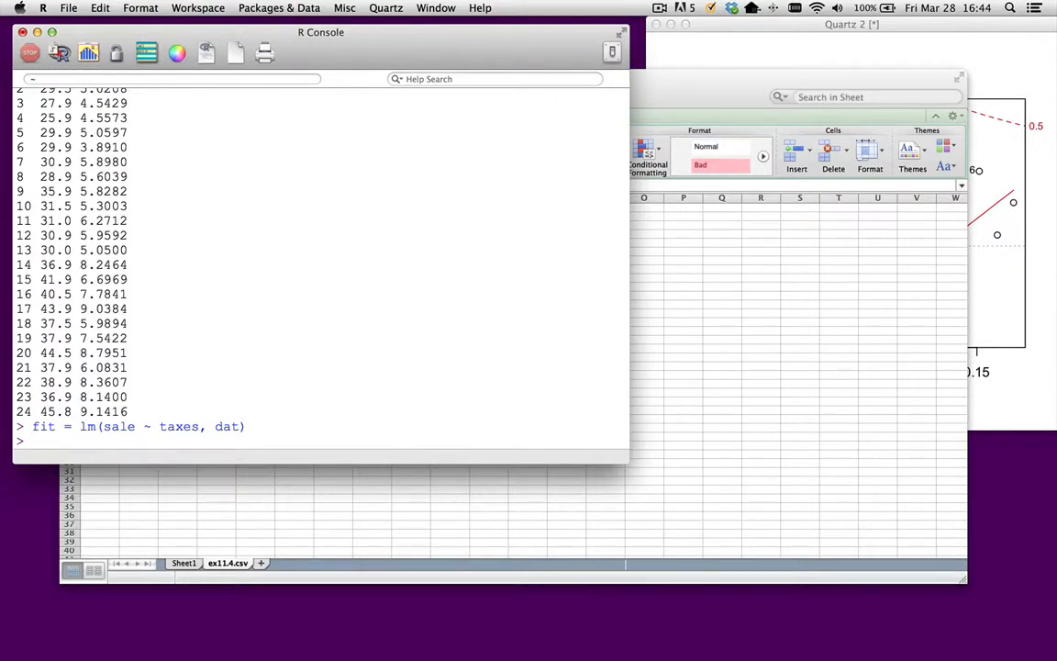
- Draw a scatter plot with plot(dat$taxes, dat$sale) and bring its Quartz window to the front
type("plot()")
type("dat$taxes")
type(", dat$sal")
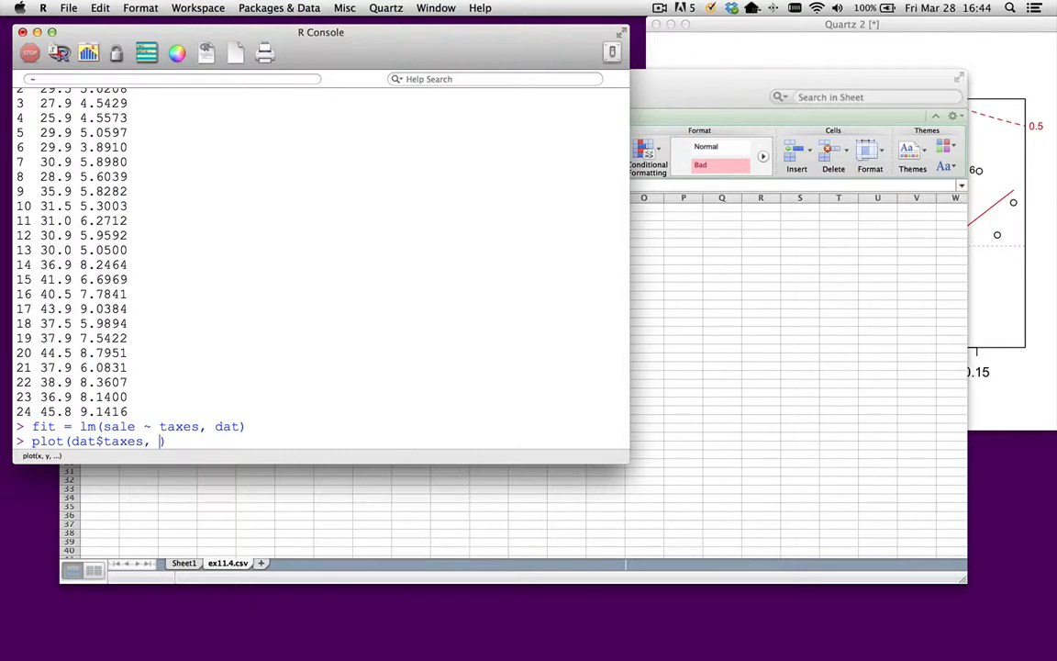
type("e")
key("Return")
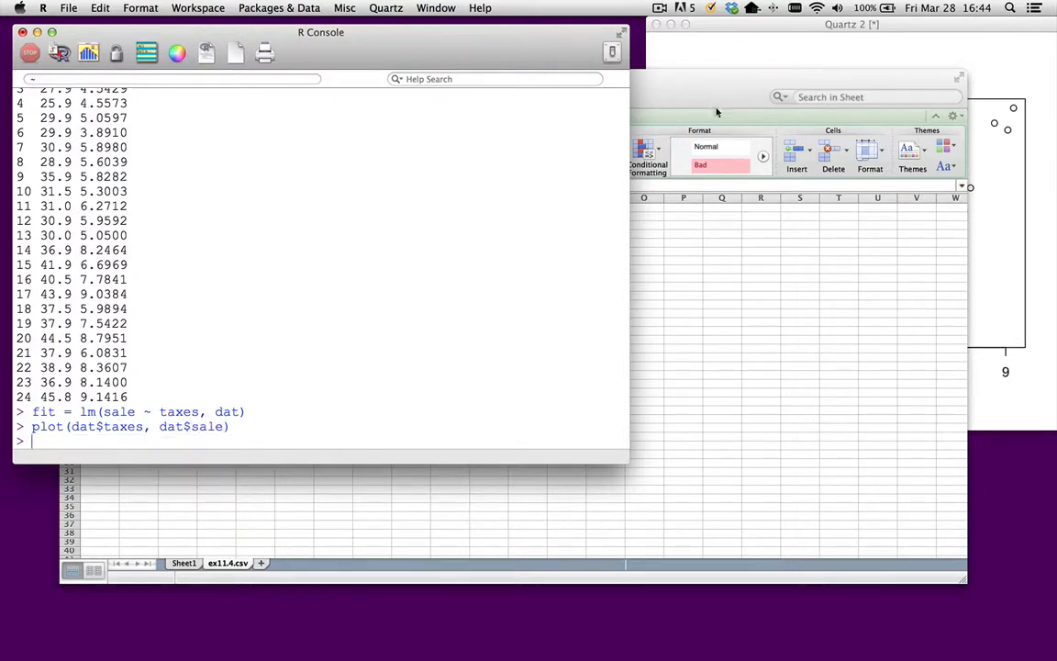
left_click(1007, 163)
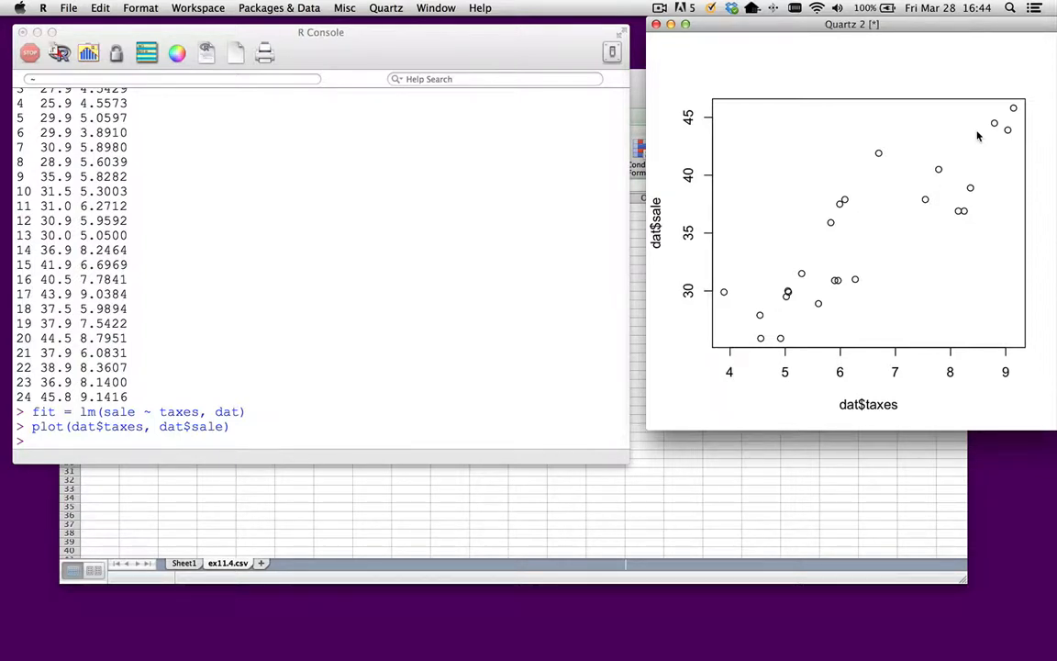
- Return to the R Console and try to add the regression line to the scatter plot with lines(fit)
left_click(424, 302)
type("lines(fit)")
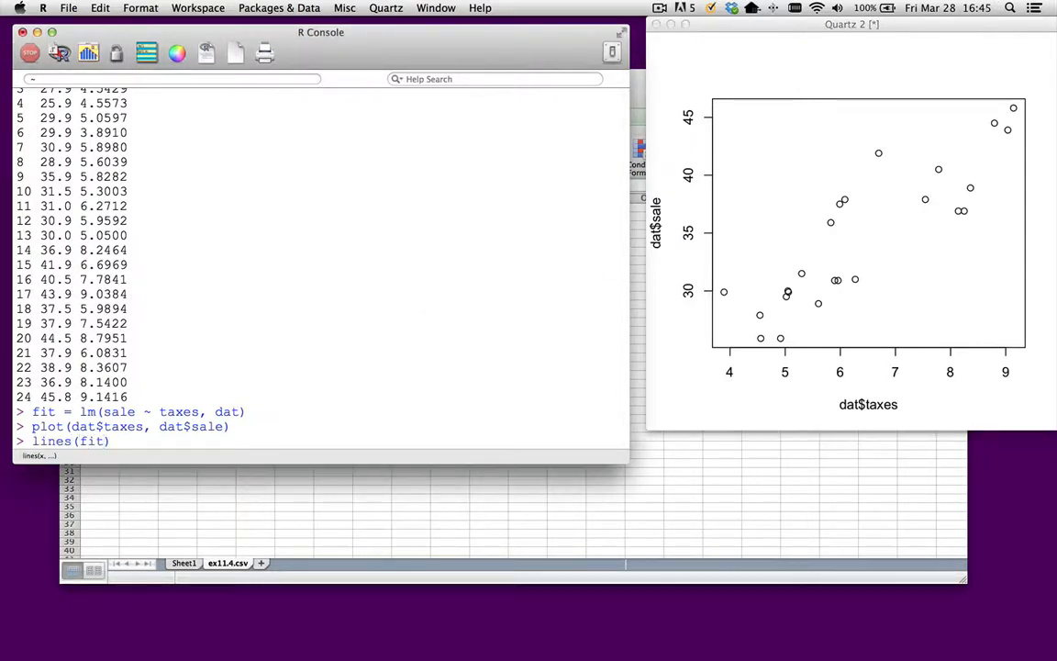
key("Return")
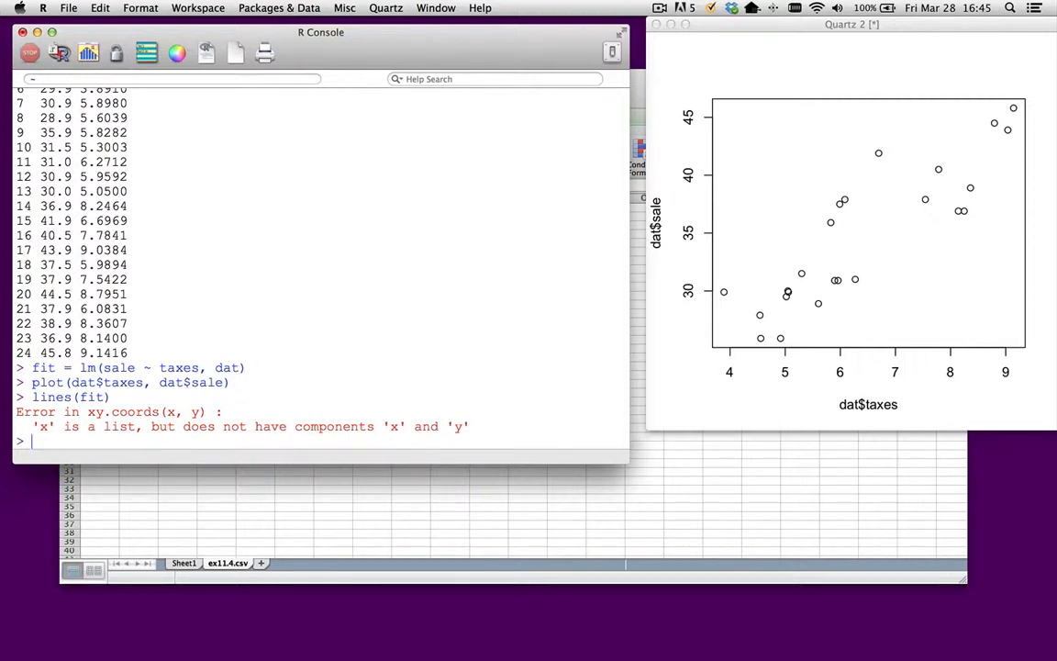
- Reuse the previous command as abline(fit) to draw the regression line on the scatter plot
key("Up")
key("Left")
key("Left")
key("Left")
key("Left")
key("Left")
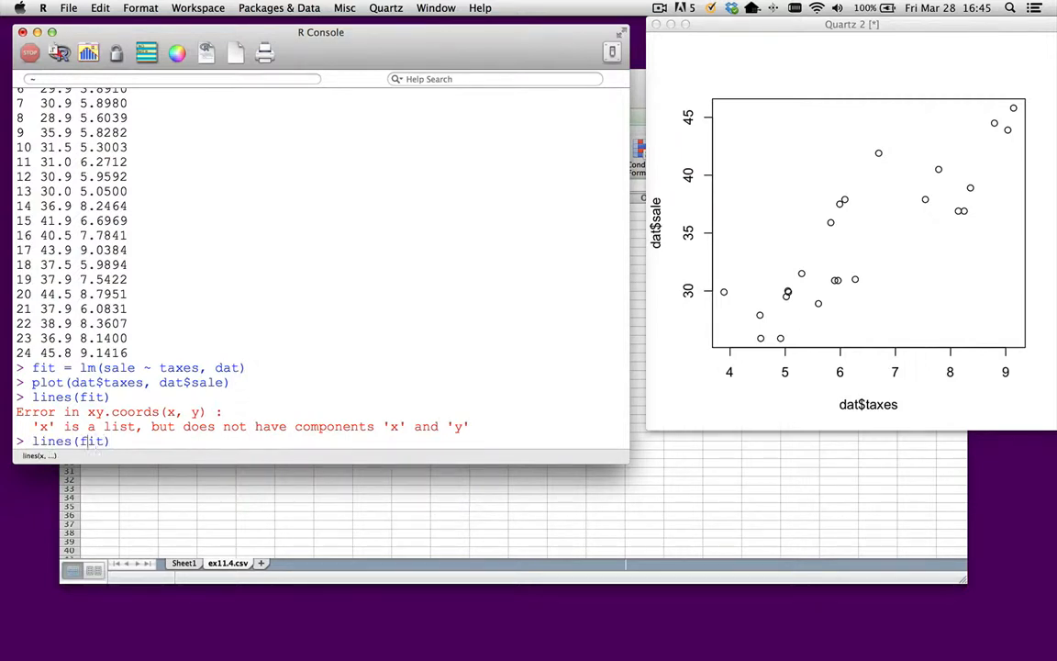
key("BackSpace")
key("BackSpace")
key("BackSpace")
key("BackSpace")
key("BackSpace")
type("a")
key("BackSpace")
key("Left")
key("Left")
key("Left")
key("Left")
key("Left")
type("abline")
key("Return")
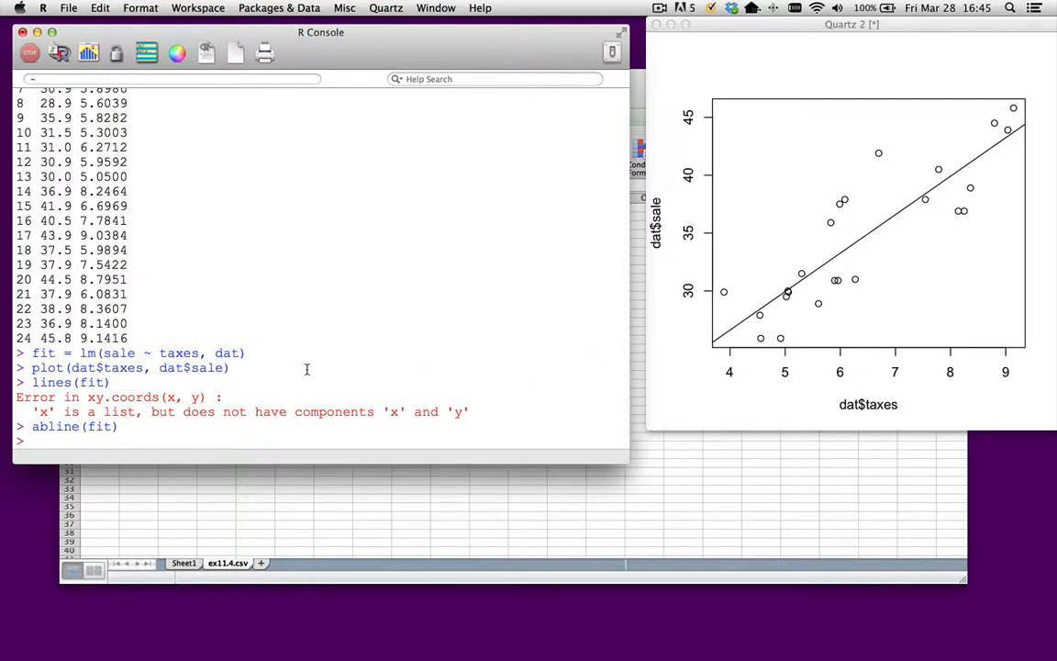
- Print the regression results with summary(fit)
type("summary(fit")
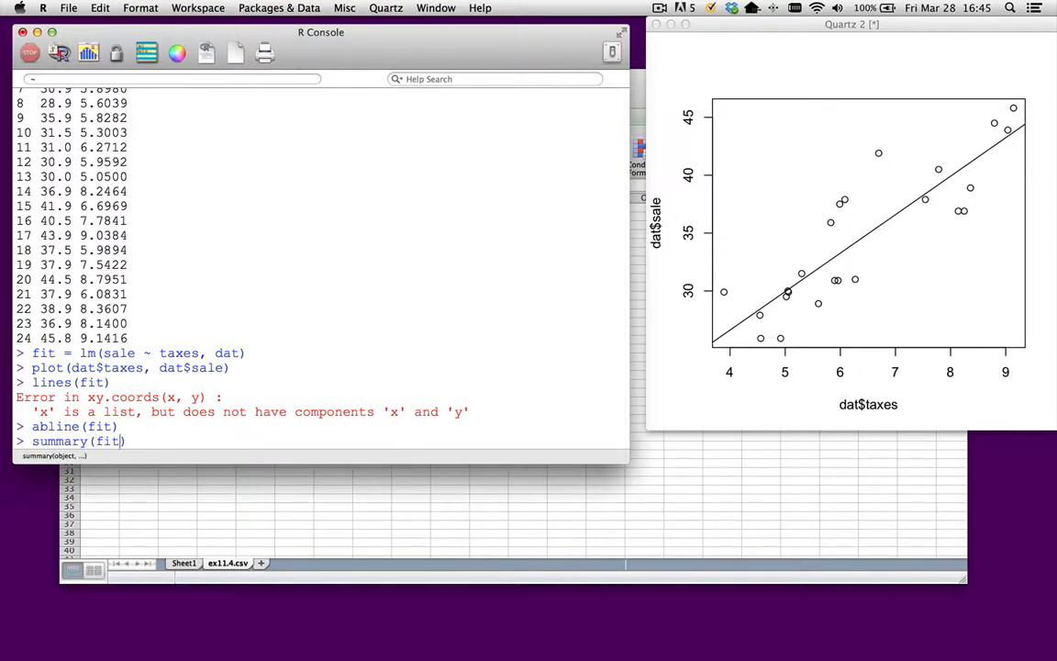
key("Return")
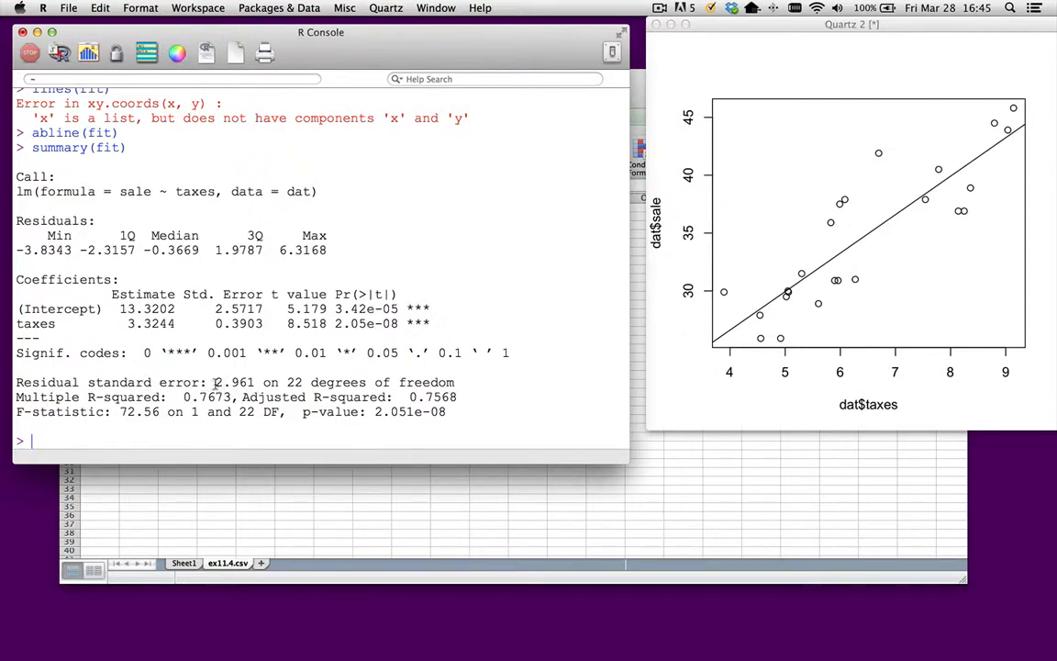
- Square the residual standard error from the summary by evaluating 2.961^2
left_click_drag(214, 383, 254, 382)
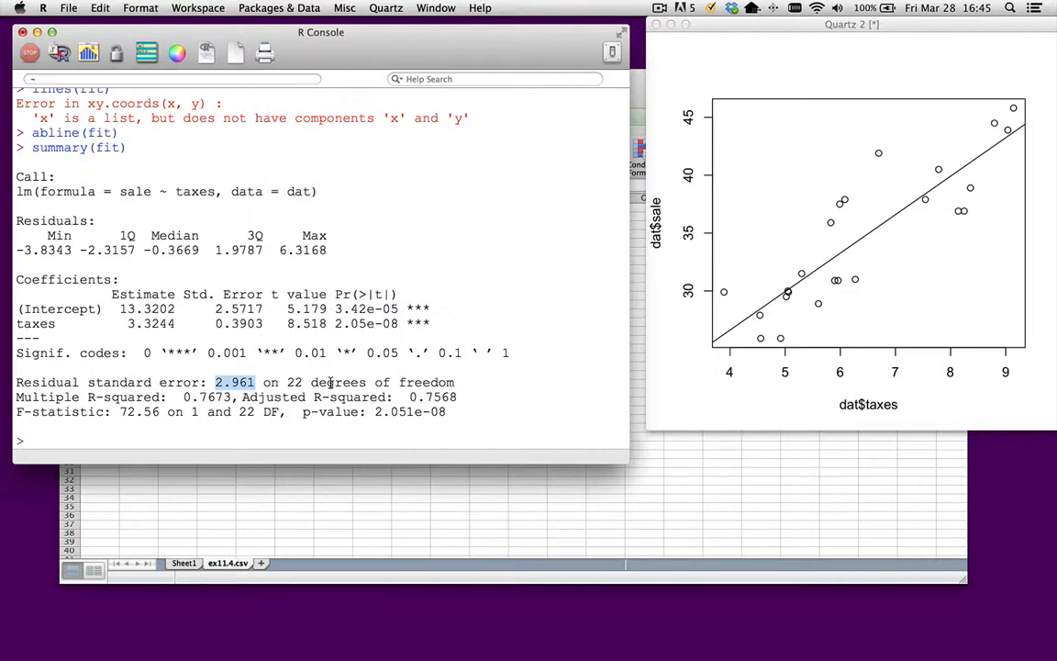
type("2.9")
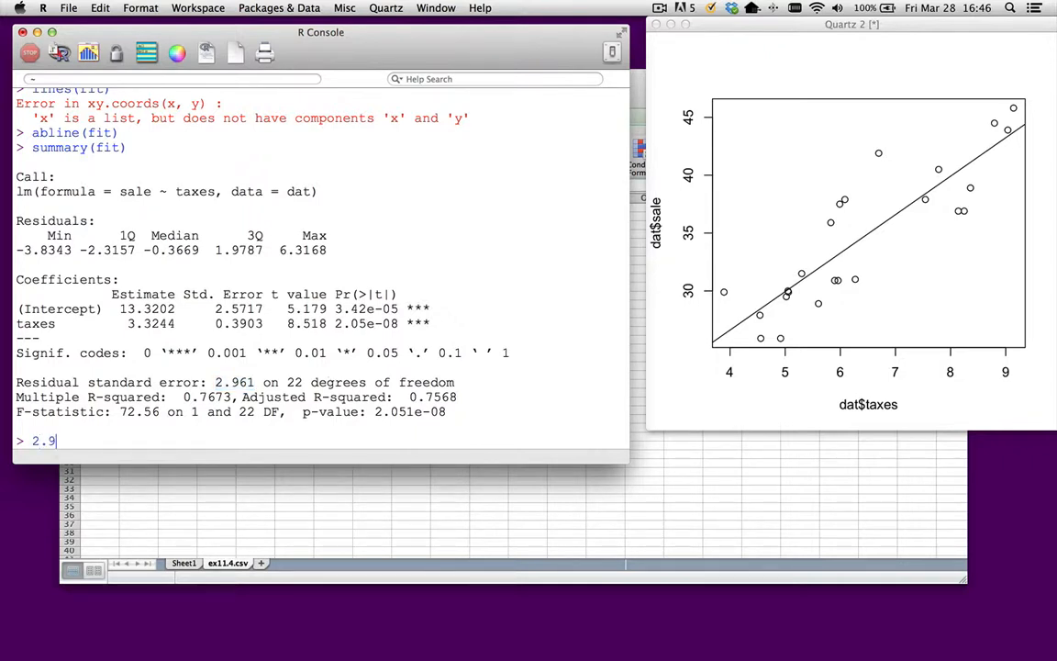
type("61^2")
key("Return")
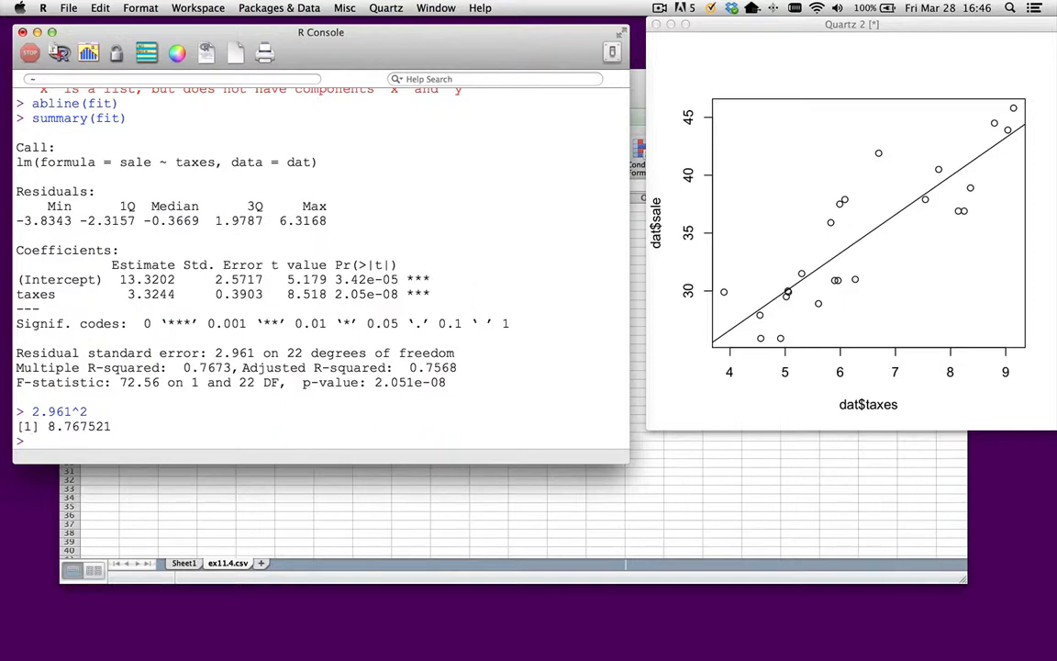
- Calculate the predicted sale at taxes 7.5 from the coefficient estimates by evaluating 13.3202+3.3244*7.5
type("13.3202")
left_click_drag(120, 279, 184, 283)
left_click(183, 294)
type("+3.3244")
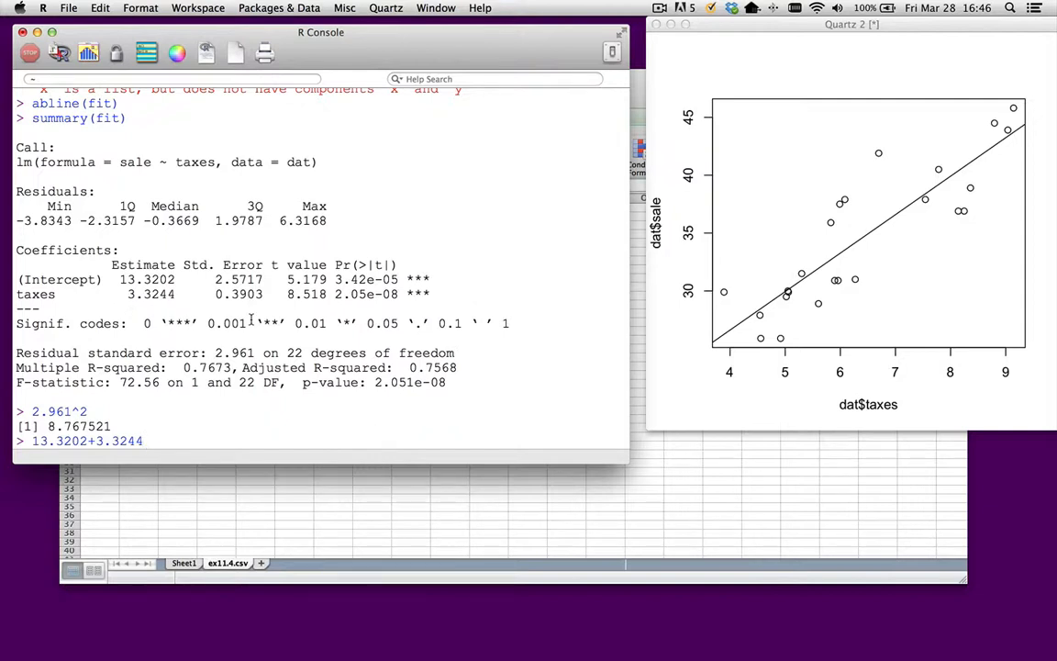
type("*7.5")
key("Return")
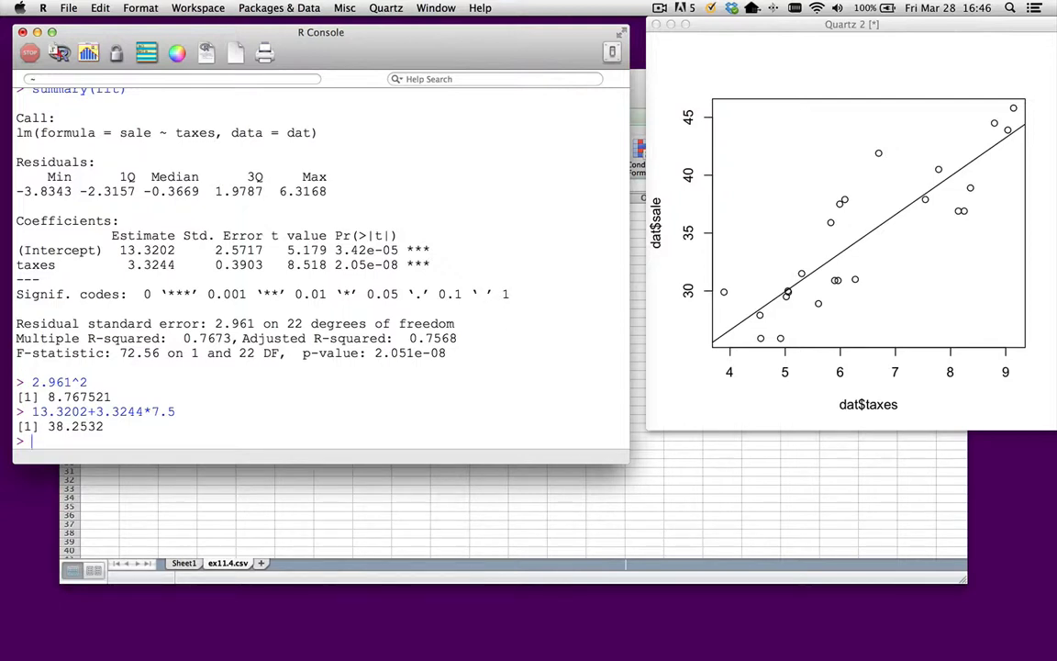
- Predict the sale at taxes 7.5 from the fitted model with predict(fit, data.frame(taxes=7.5))
type("predict(")
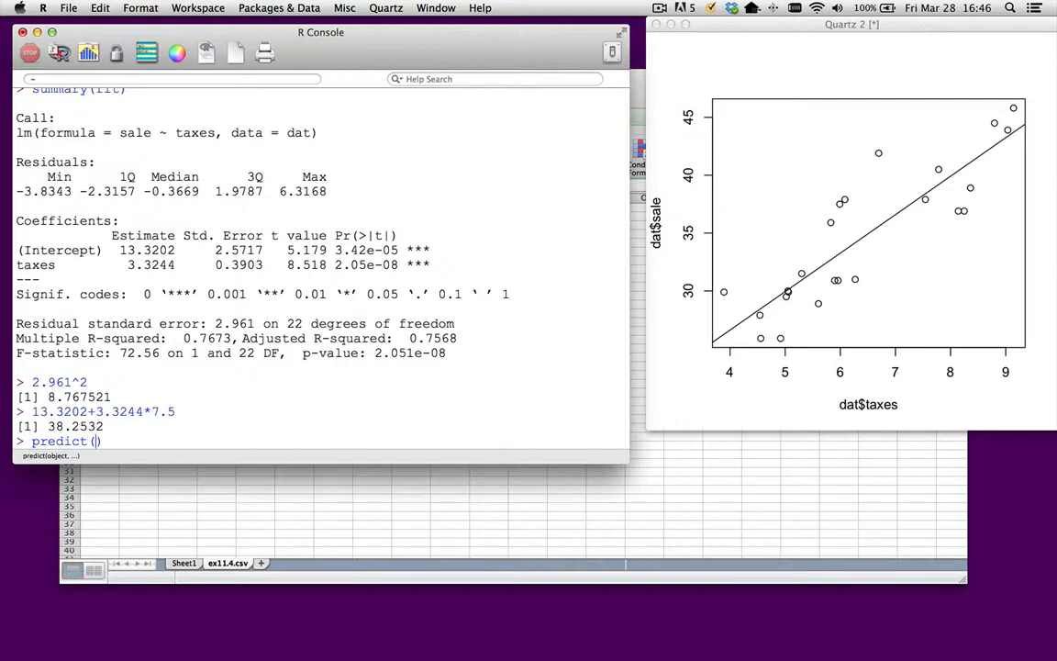
type("fit")
type(", ")
type("data")
type(".data")
key("BackSpace")
key("BackSpace")
key("BackSpace")
key("BackSpace")
type("fa")
type("rame(")
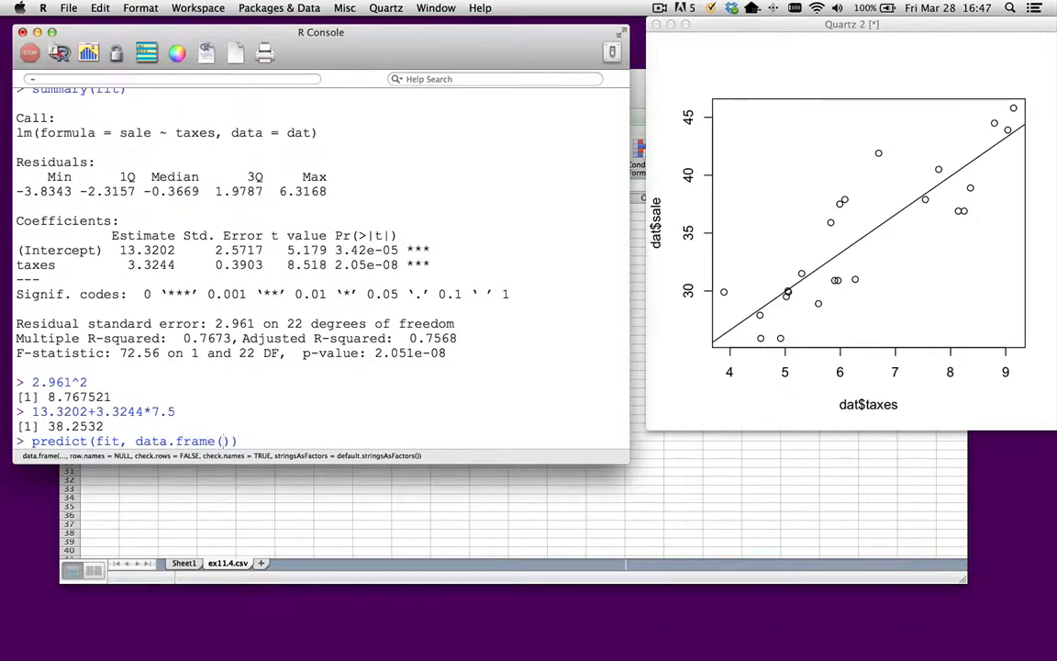
type("taxes=7.5")
key("Return")
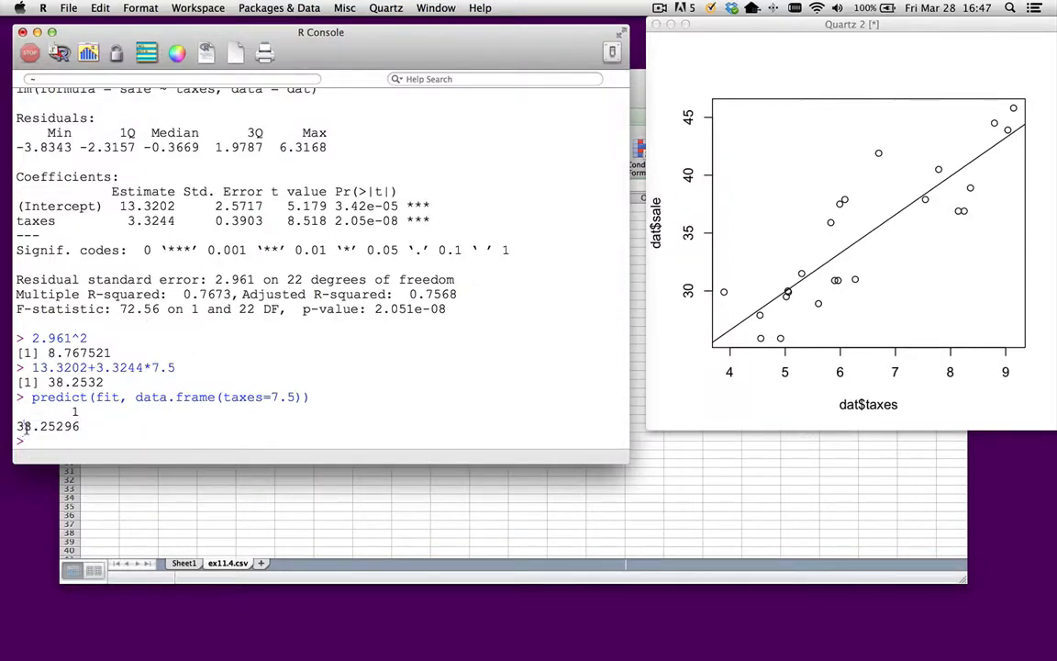
- Compare the predict output with the hand-calculated prediction and examine row 7 of the printed dat table
left_click_drag(26, 427, 65, 426)
left_click_drag(55, 381, 109, 382)
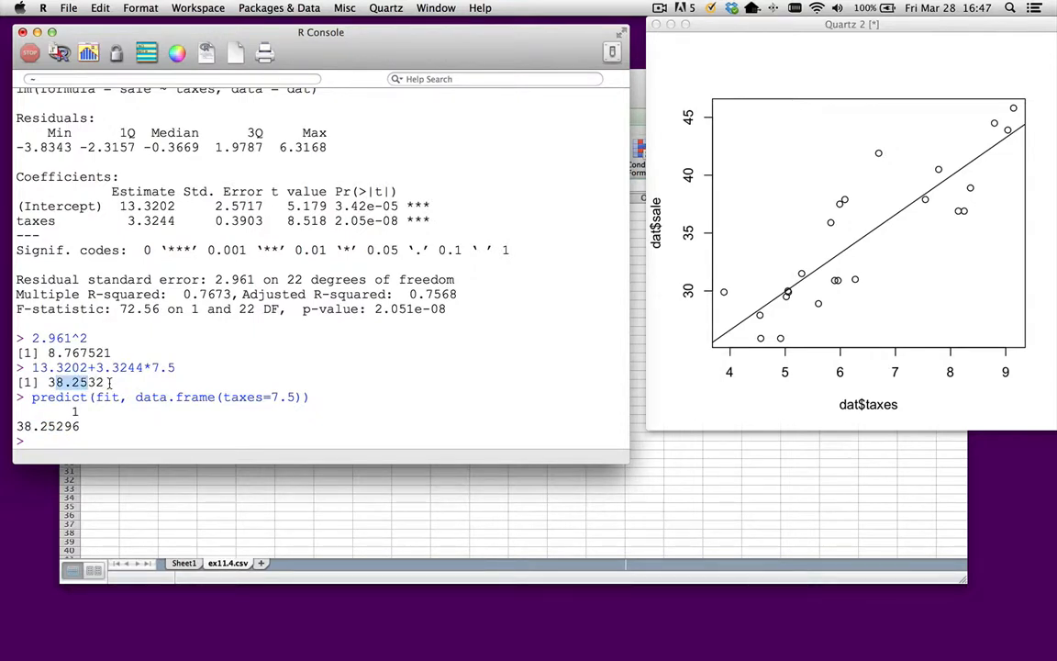
left_click(138, 372)
left_click(125, 397)
scroll(169, 432, "up", 6)
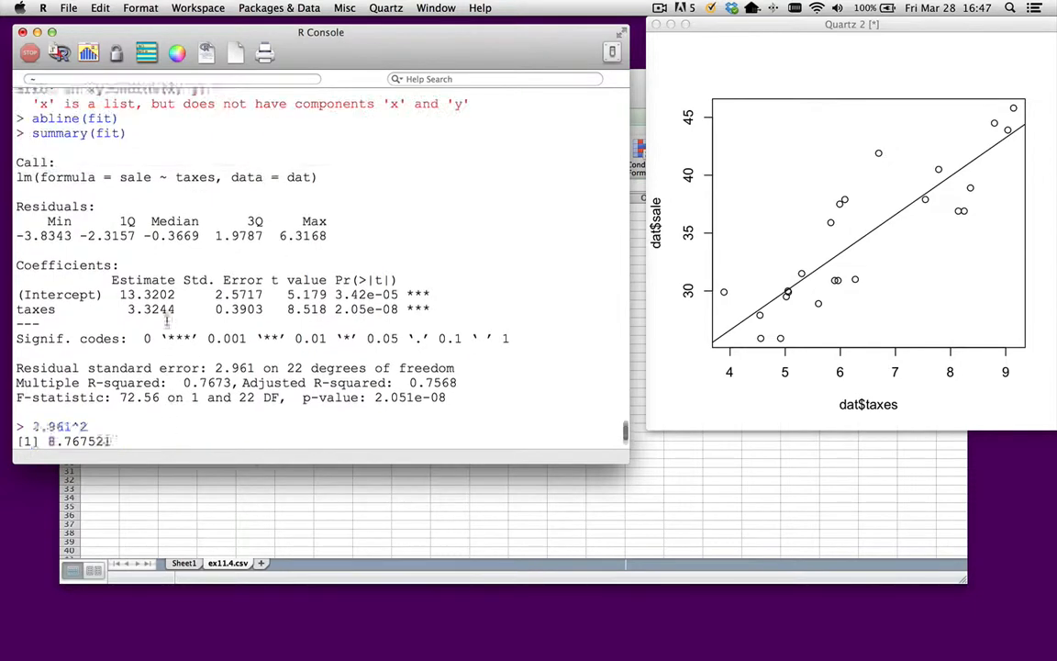
scroll(166, 321, "up", 10)
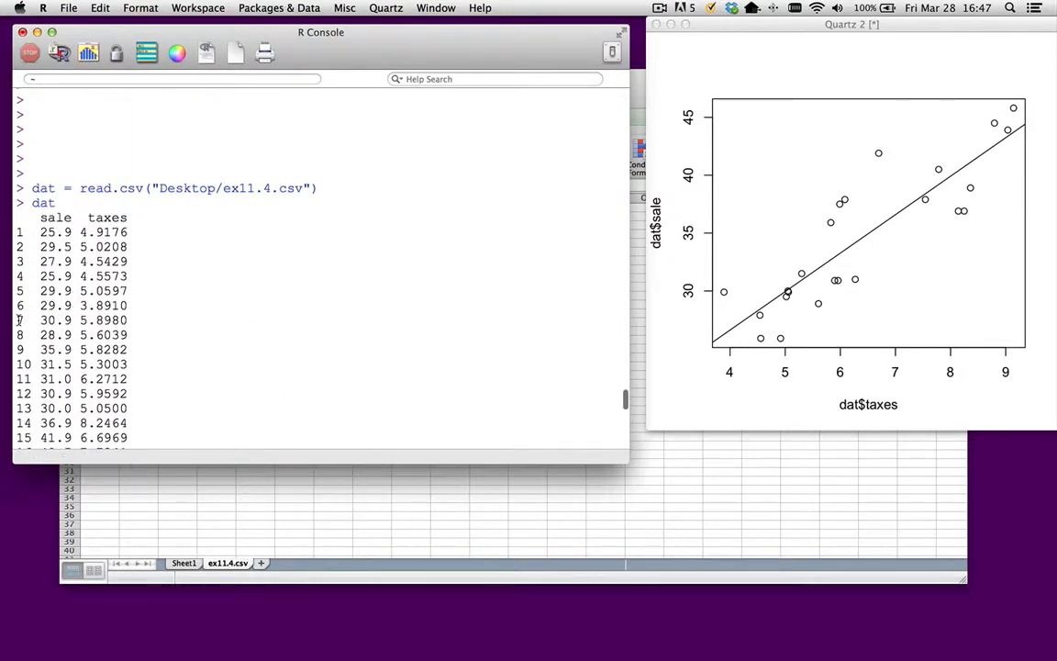
left_click_drag(12, 319, 128, 321)
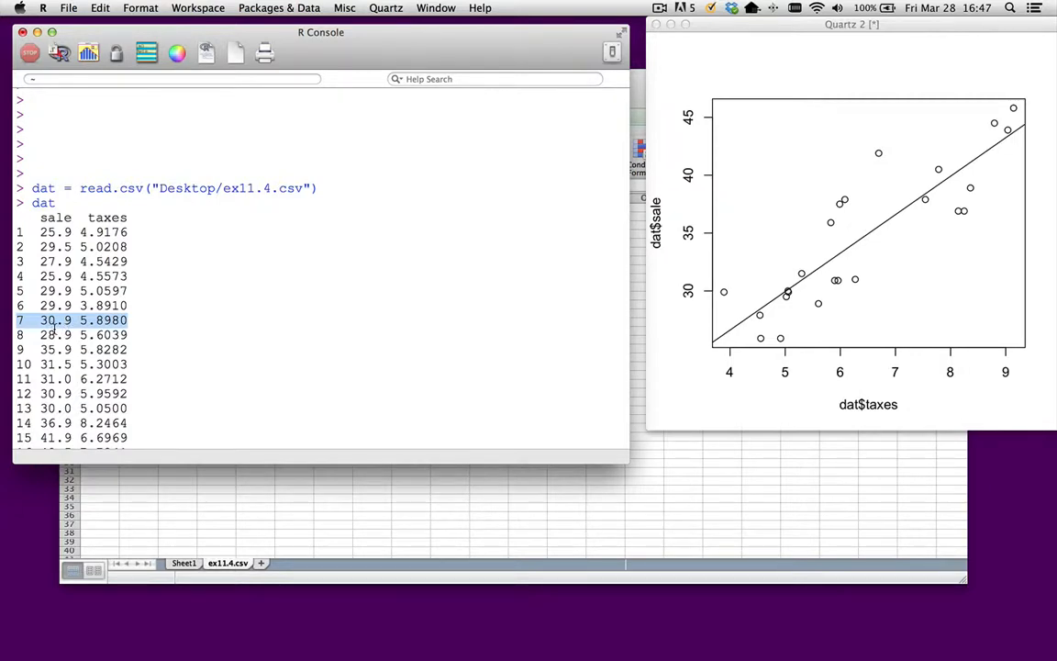
scroll(177, 327, "down", 10)
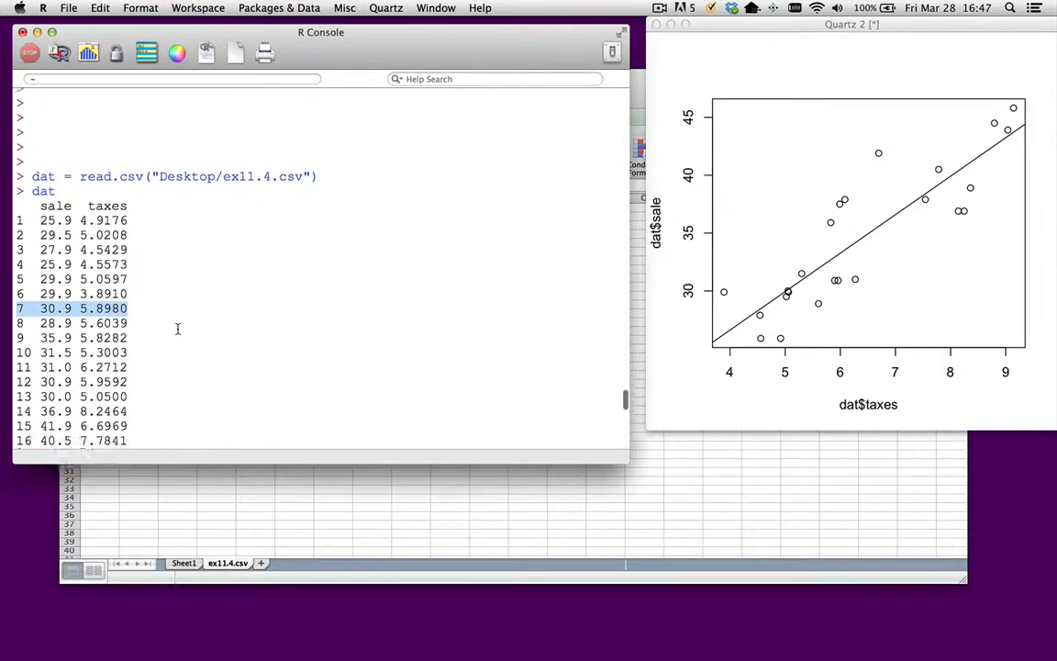
scroll(177, 328, "down", 10)
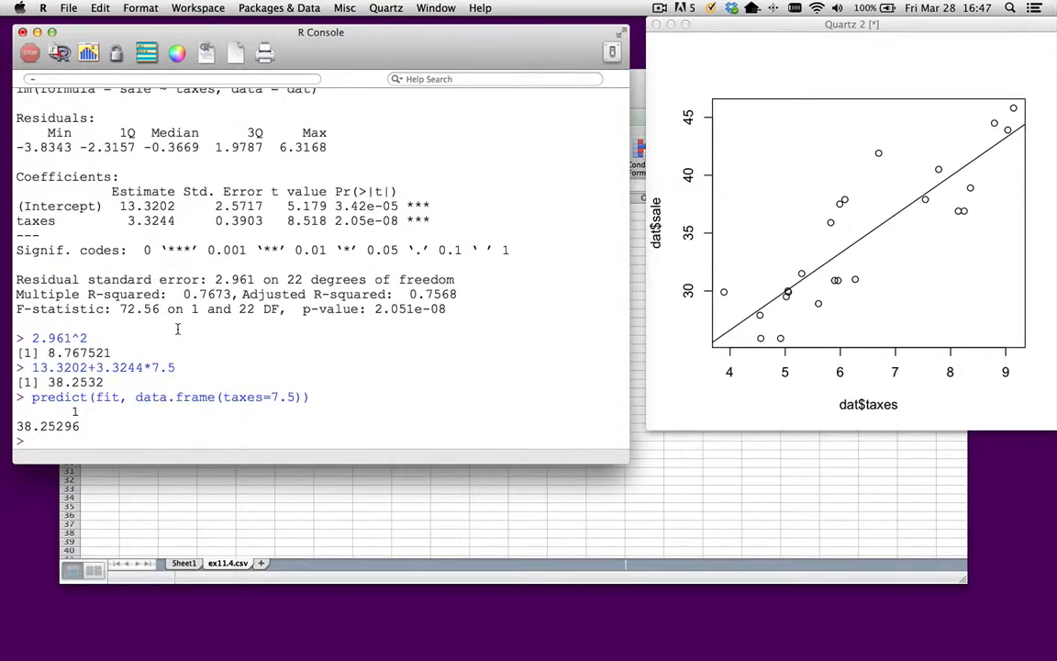
- Predict the sale at row 7's taxes value by evaluating predict(fit, data.frame(taxes=5.8980))
scroll(177, 327, "up", 20)
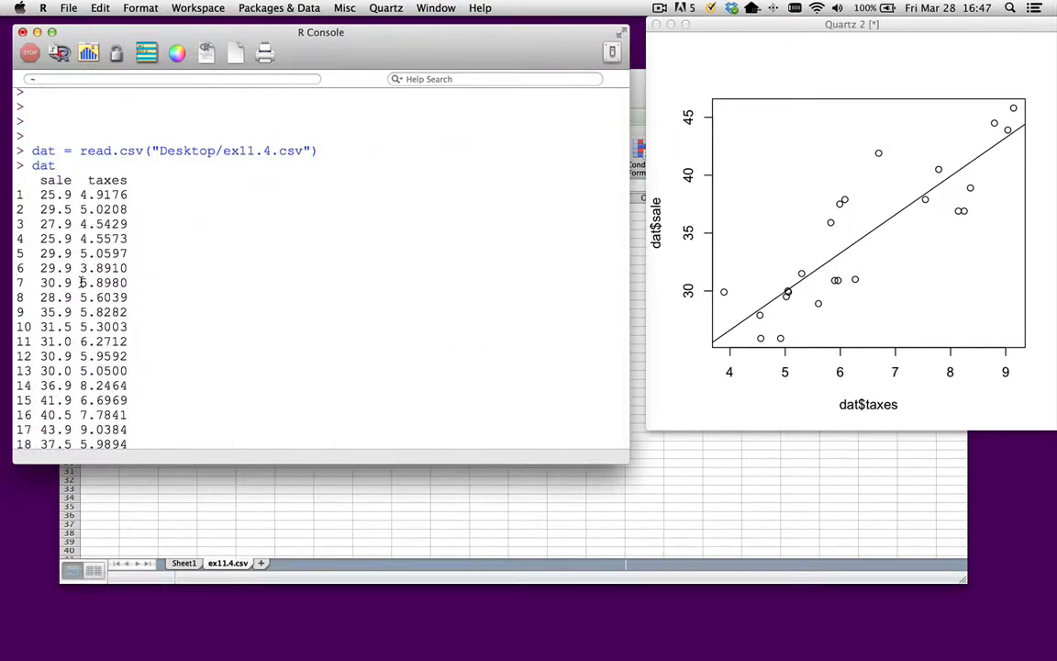
left_click_drag(80, 282, 130, 279)
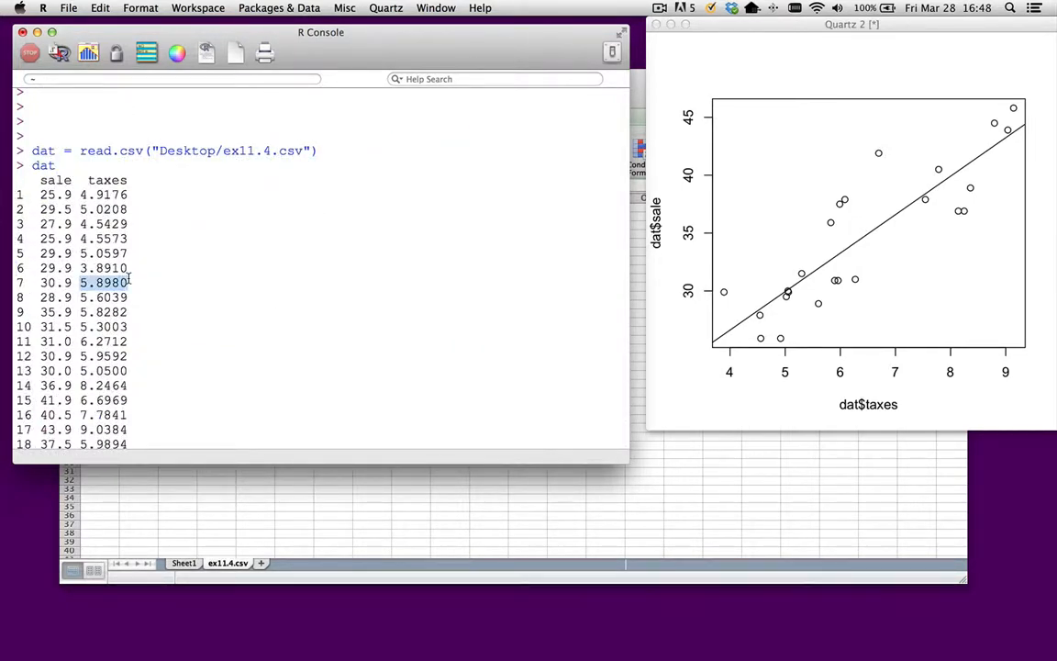
key("super+c")
scroll(175, 298, "down", 20)
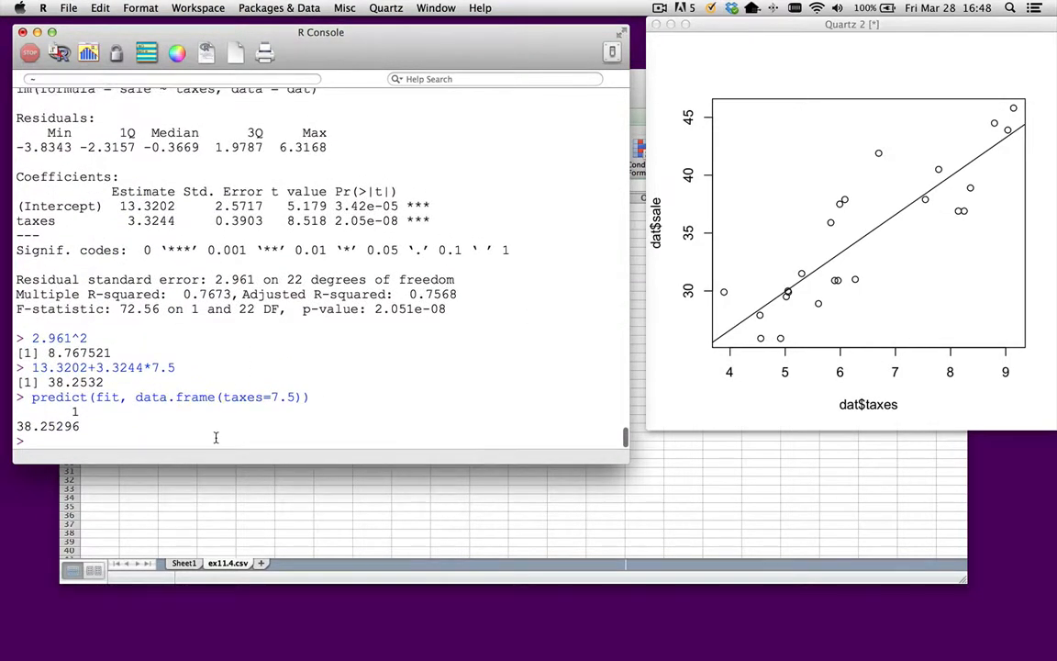
key("Up")
key("Left")
key("Left")
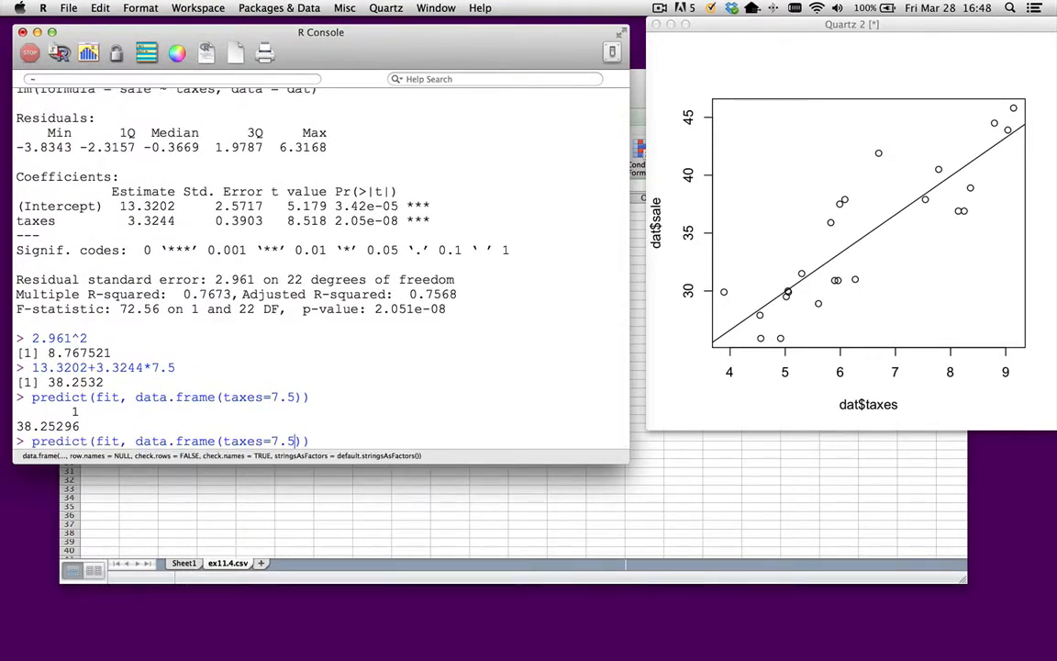
key("BackSpace")
key("BackSpace")
key("BackSpace")
key("super+v")
key("Return")
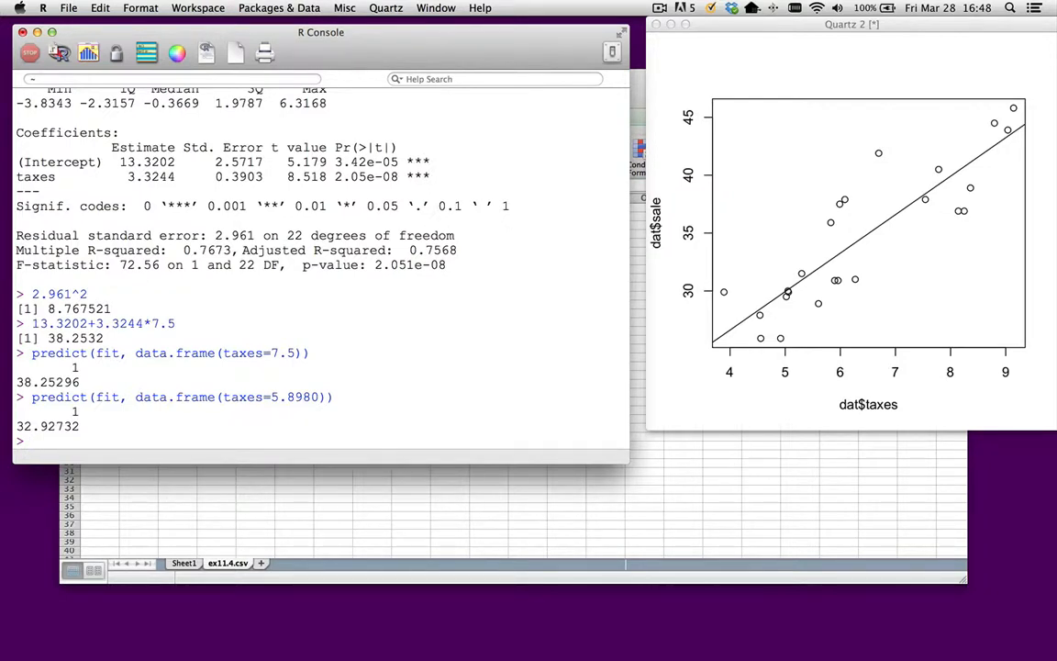
- List the fitted model's components with names(fit) and retrieve the seventh fitted value with fit$fitted.values[7]
type("names(fit)")
key("Return")
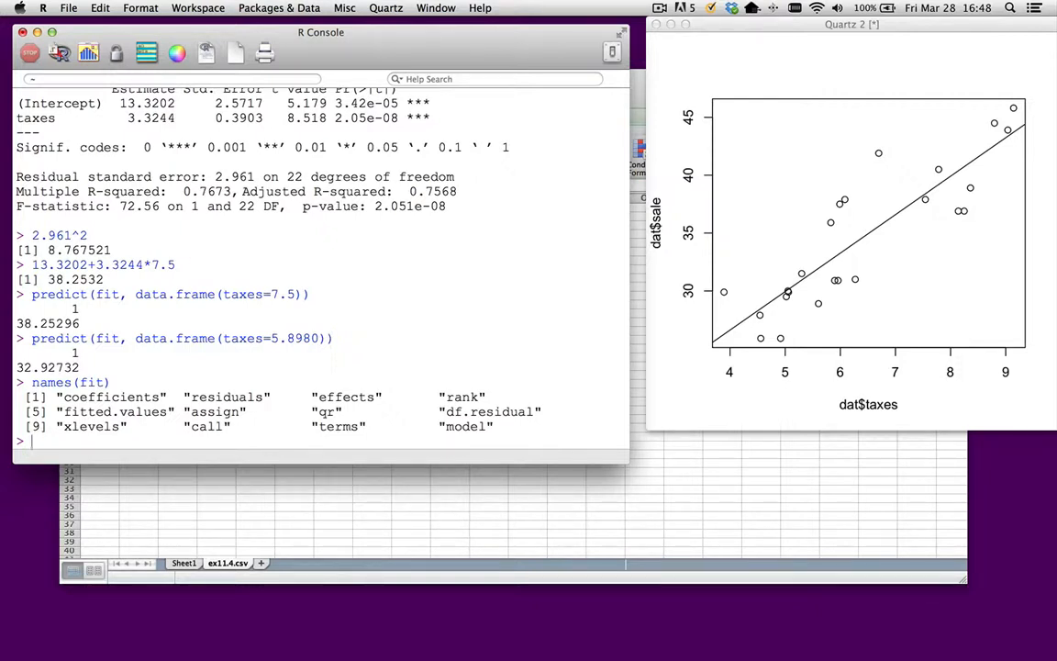
type("fit$")
left_click_drag(64, 411, 168, 412)
left_click(117, 440)
type("fitted.val")
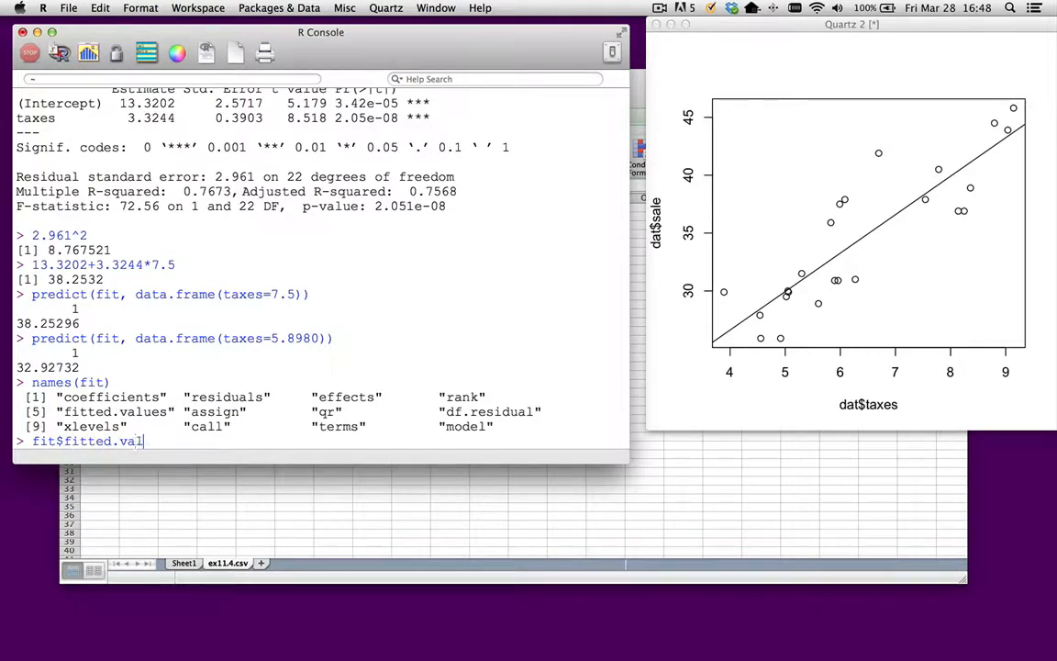
type("ues[7")
key("Return")
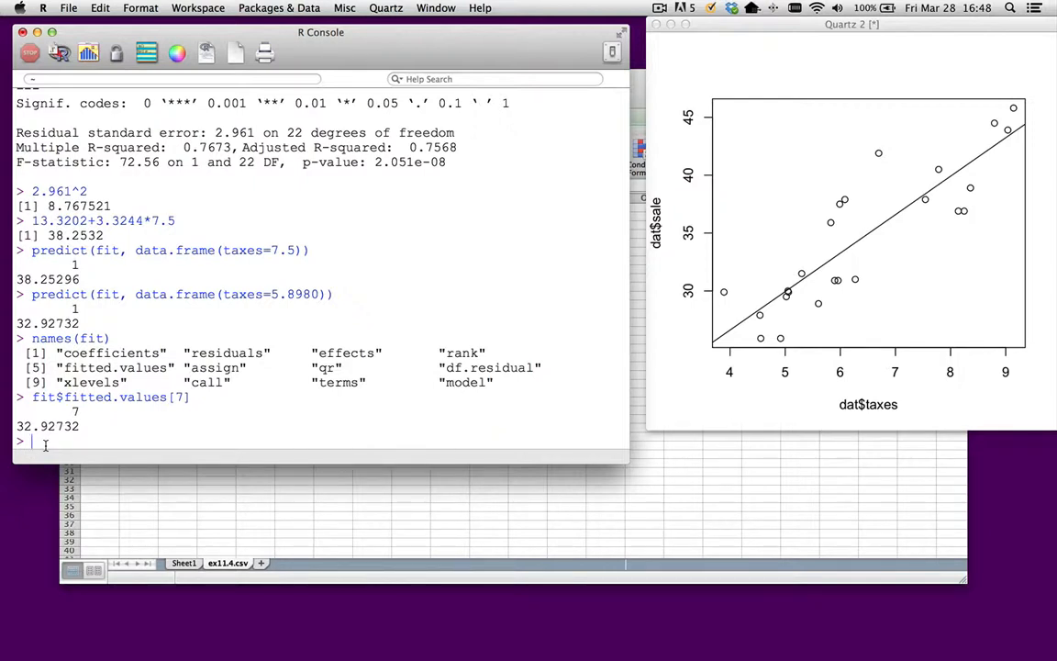
- Retrieve the model's residual for observation 7 by evaluating fit$residuals[7]
key("Up")
key("Left")
key("Left")
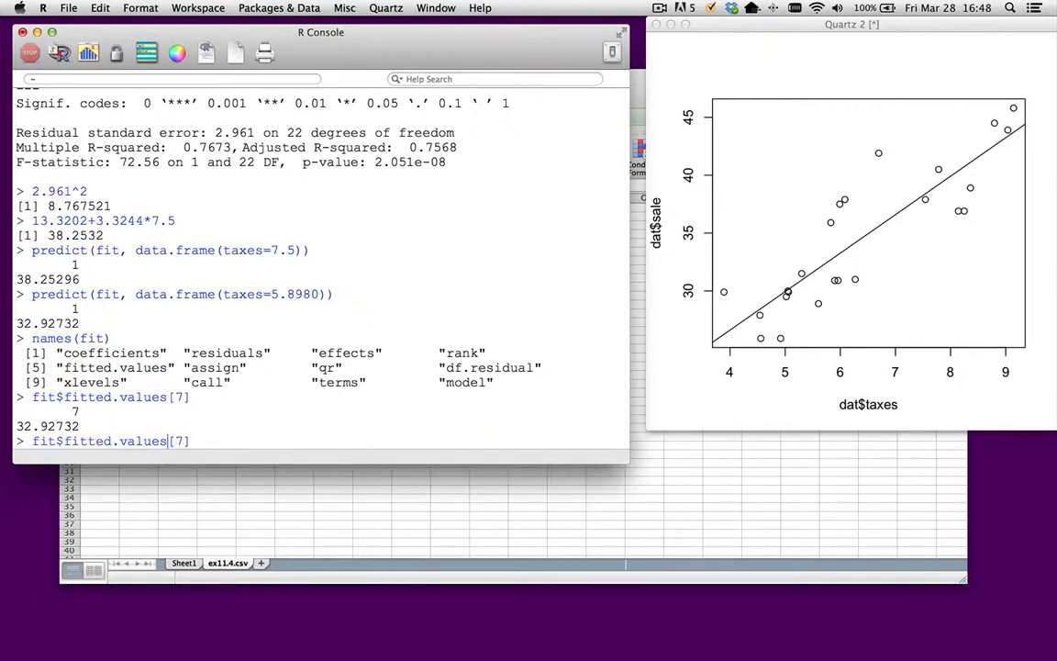
key("BackSpace")
key("BackSpace")
key("BackSpace")
key("BackSpace")
key("BackSpace")
key("BackSpace")
key("BackSpace")
key("BackSpace")
key("BackSpace")
key("BackSpace")
key("BackSpace")
key("BackSpace")
key("BackSpace")
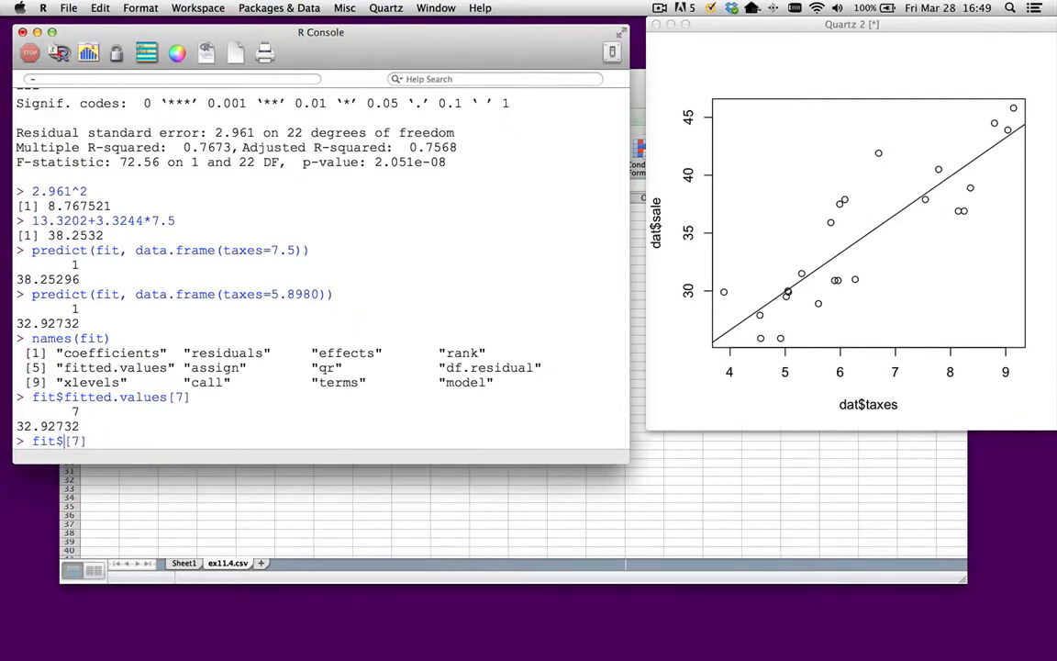
type("residual")
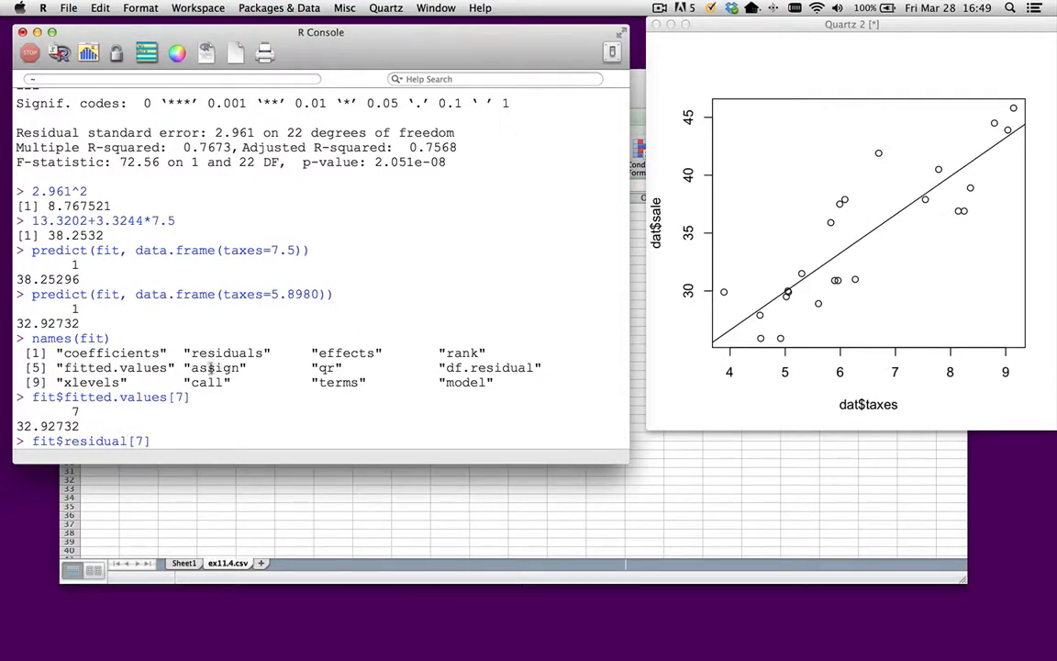
left_click_drag(192, 354, 260, 354)
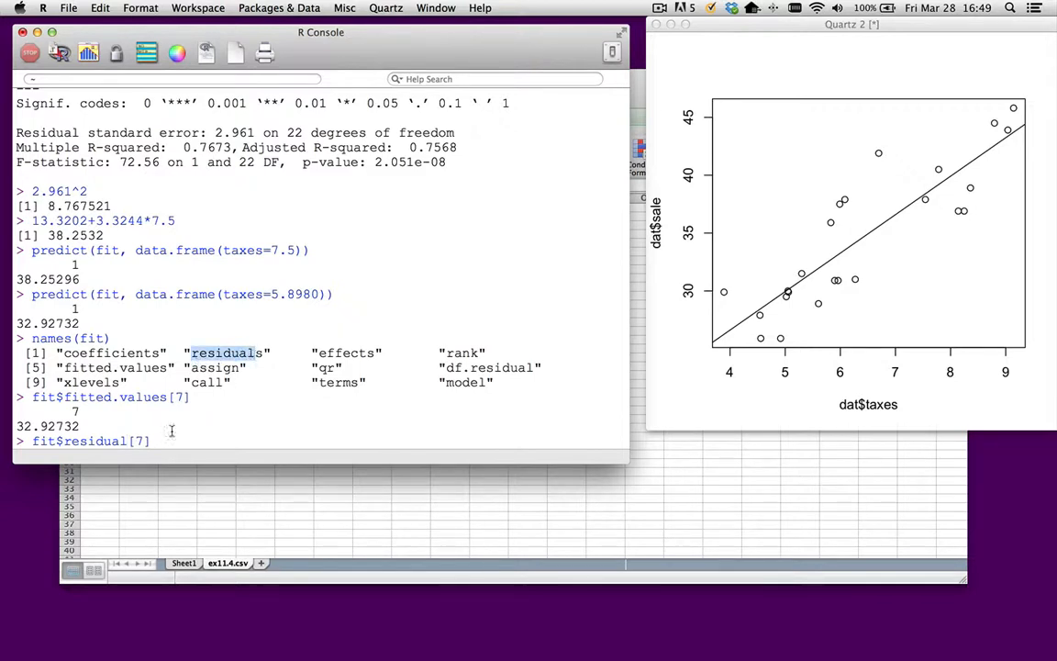
left_click(130, 442)
type("s")
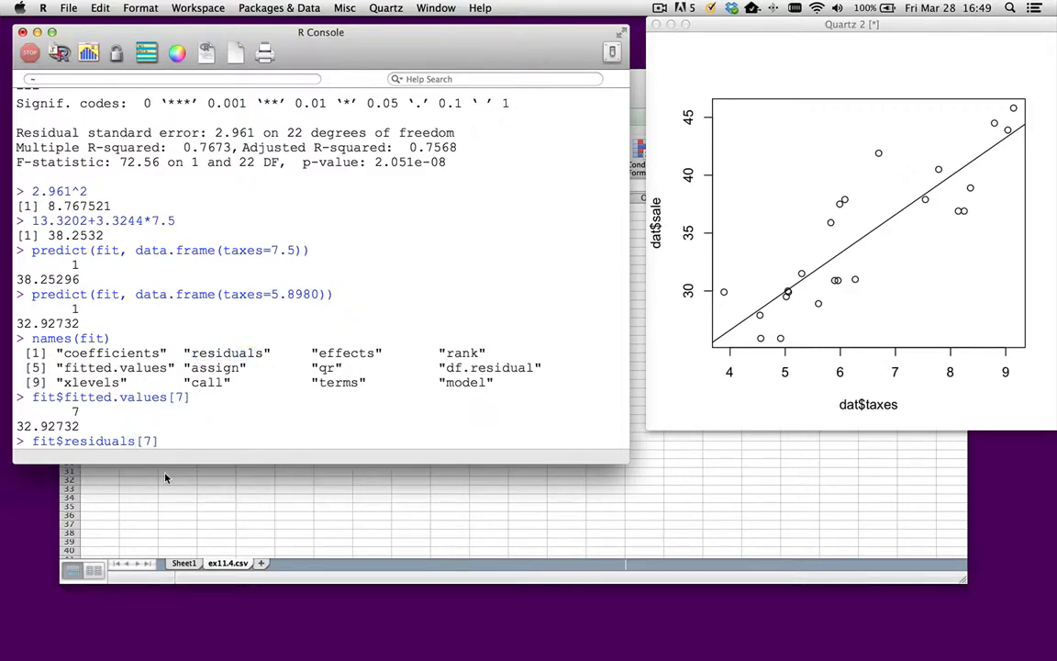
key("Return")
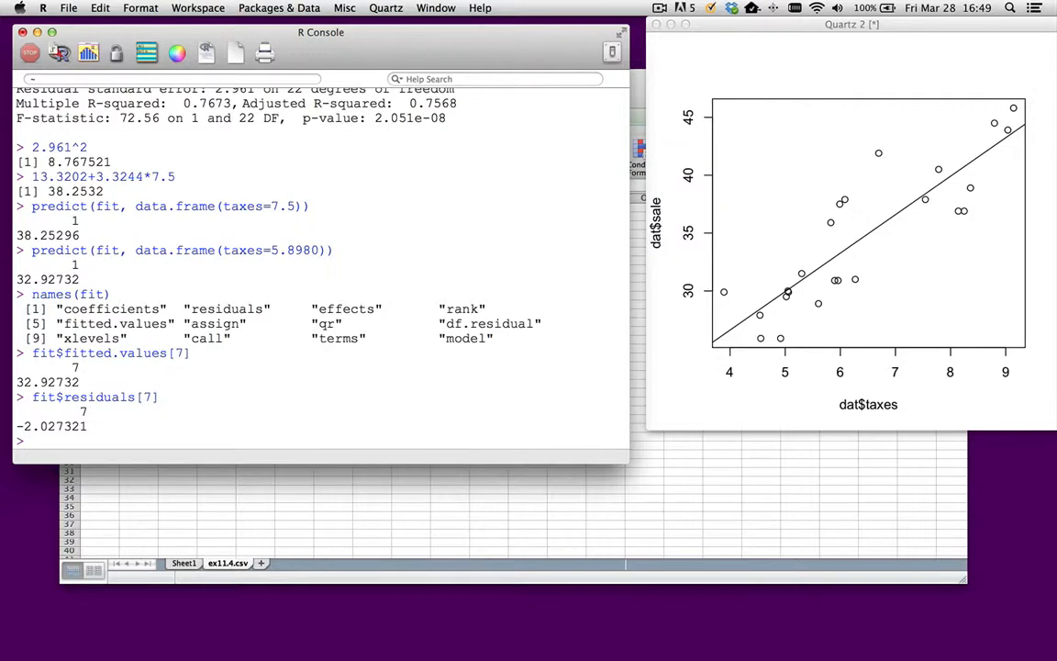
- Calculate observation 7's residual by evaluating dat$sale[7] - predict(fit, data.frame(taxes=5.8980)) and compare it with the stored residual
key("Up")
key("Up")
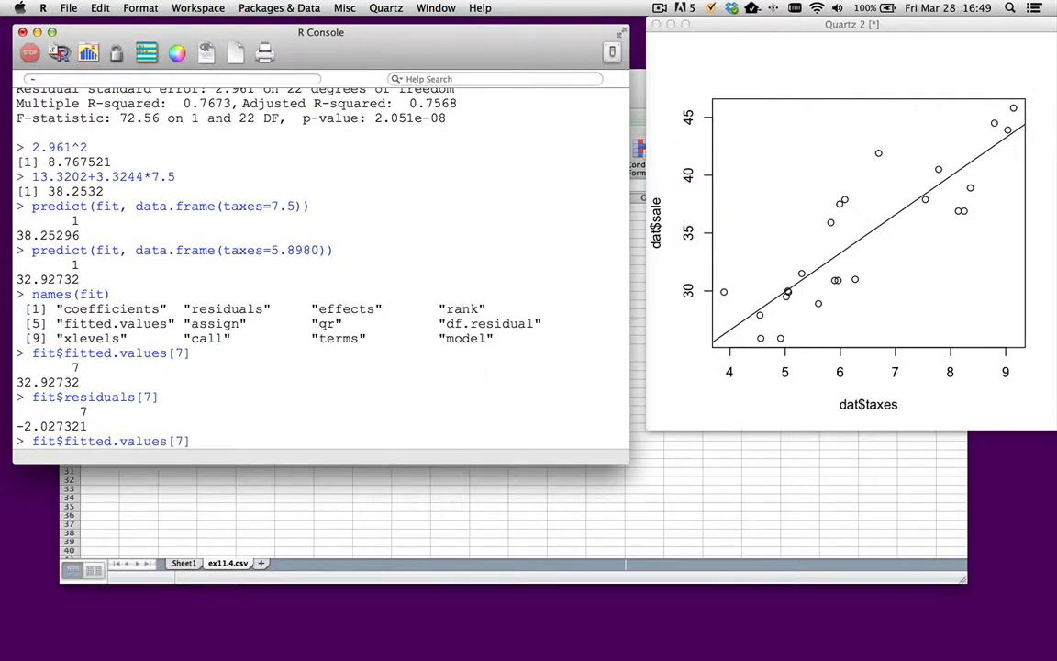
key("Up")
key("Up")
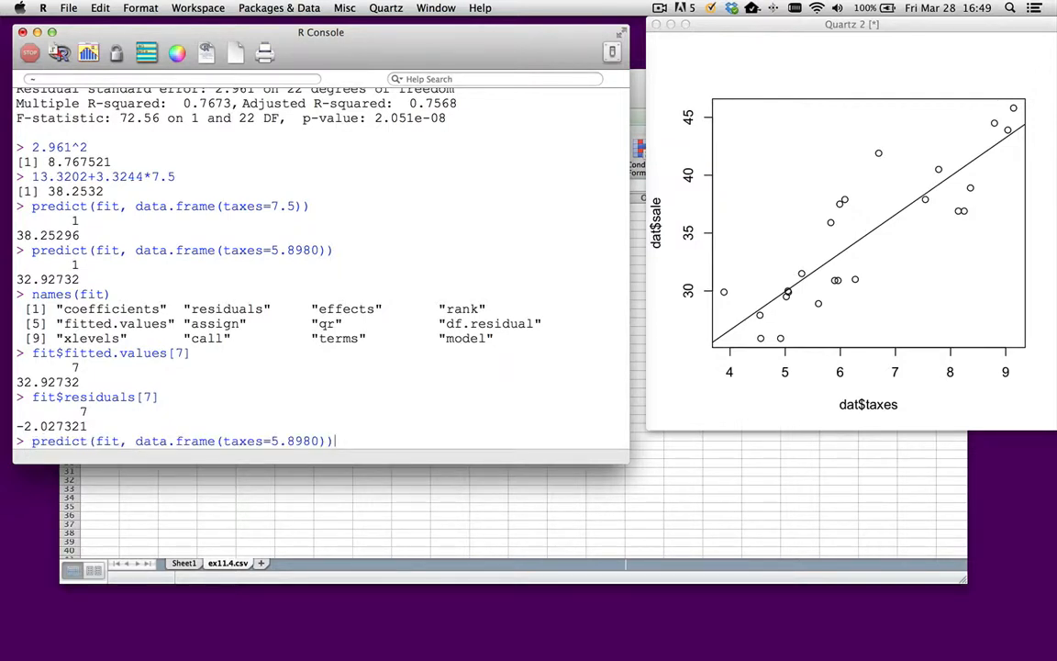
key("ctrl+a")
type("dat")
type("$sale[7]")
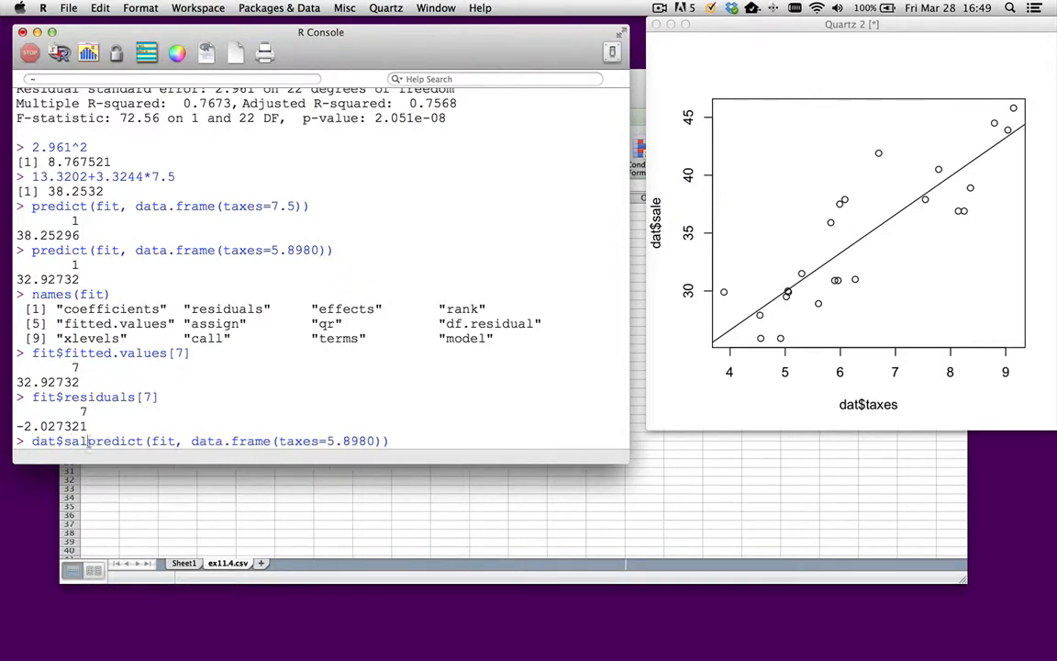
type(" -")
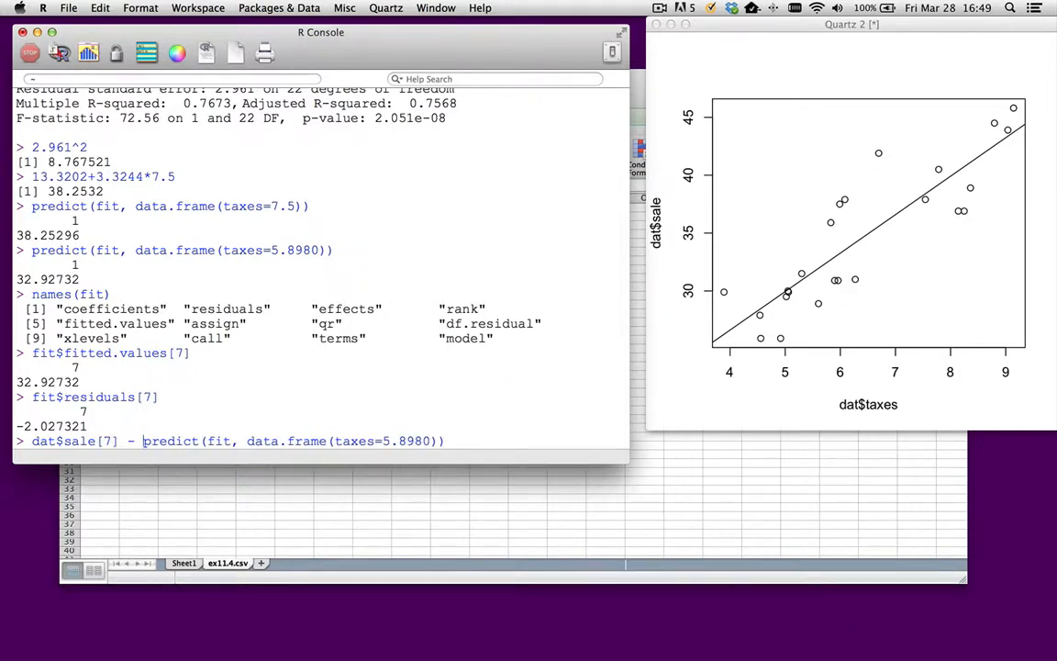
key("Return")
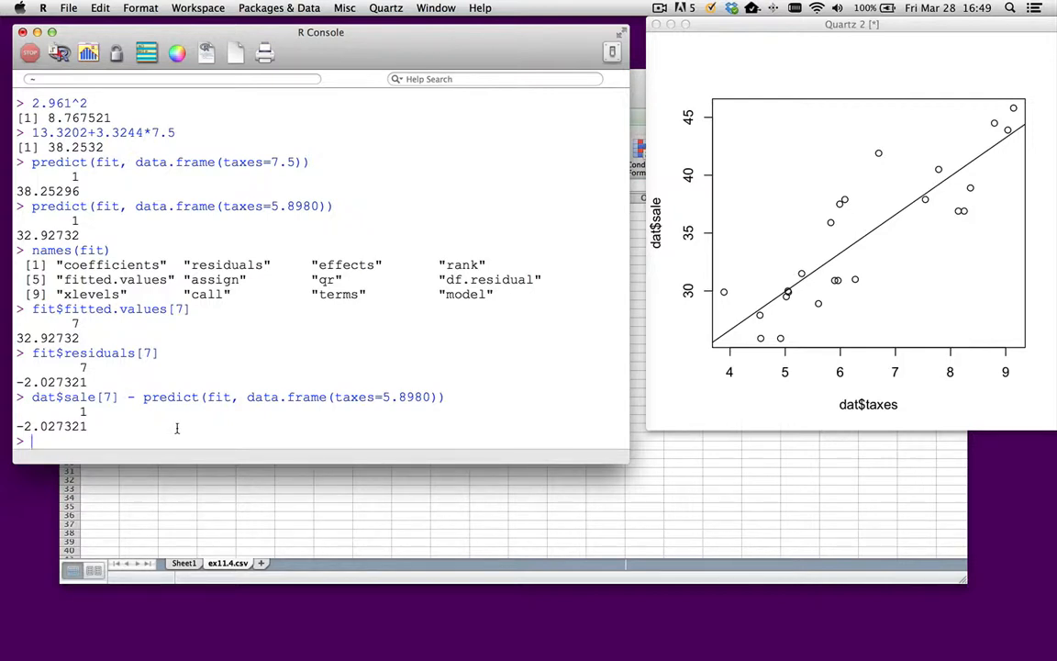
left_click_drag(33, 352, 95, 378)
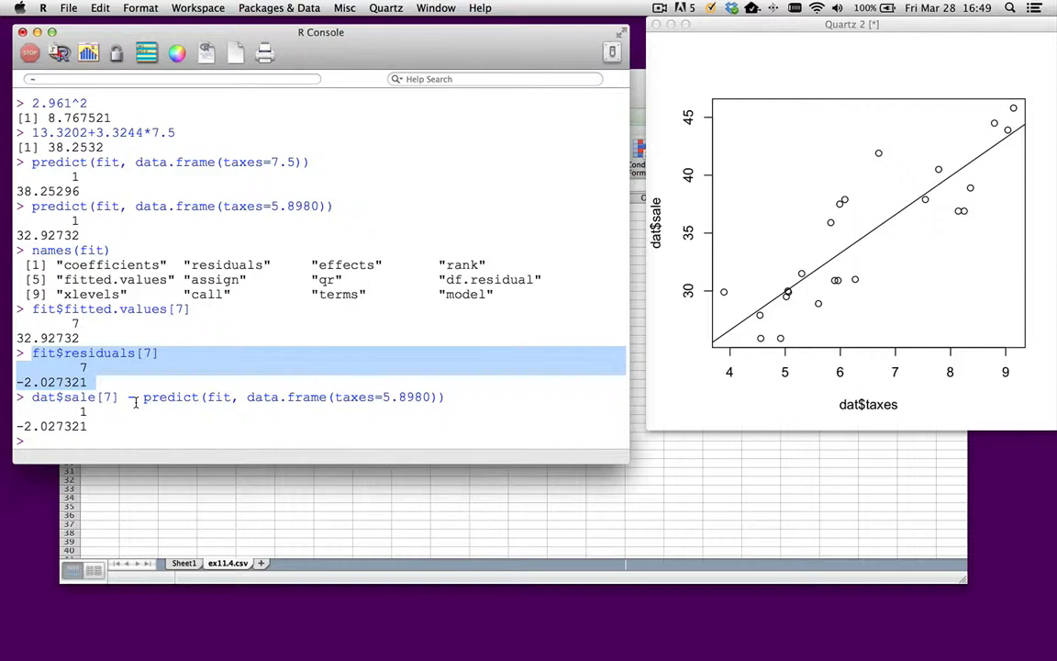
left_click_drag(65, 280, 161, 285)
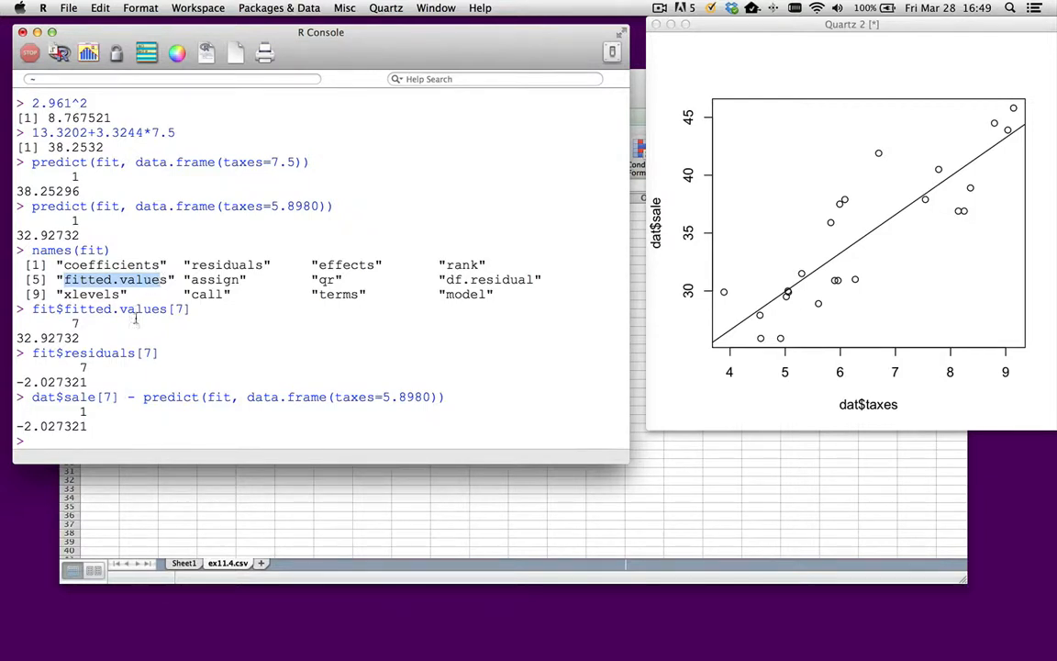
- Plot the fitted values against the observed sales with plot(dat$sale, fit$fitted.values)
left_click(90, 440)
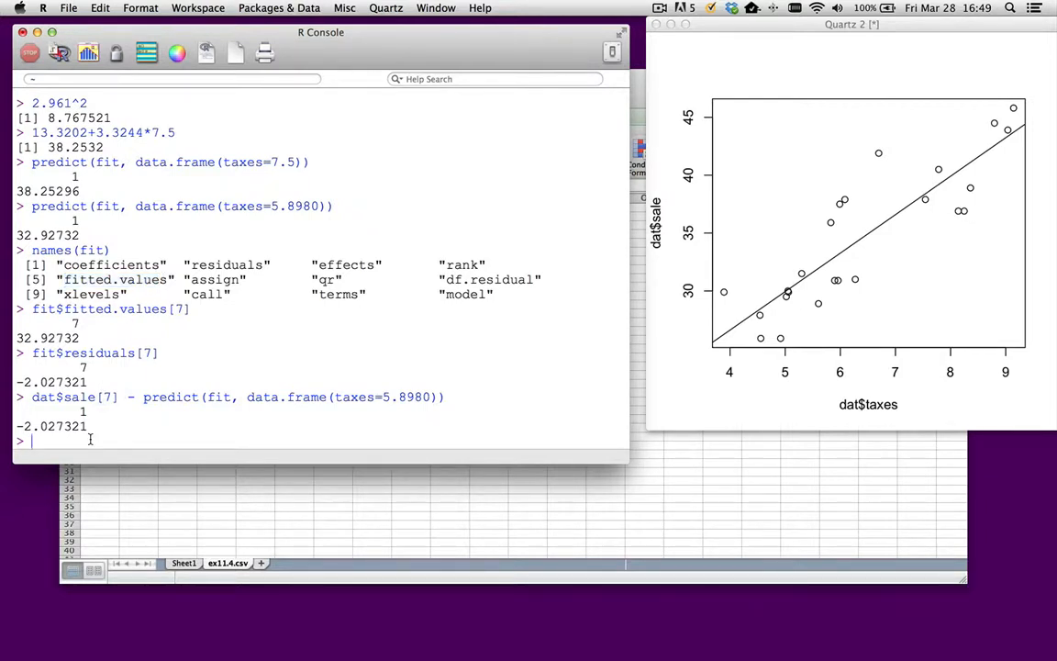
type("plot(")
type("dat$sale, ")
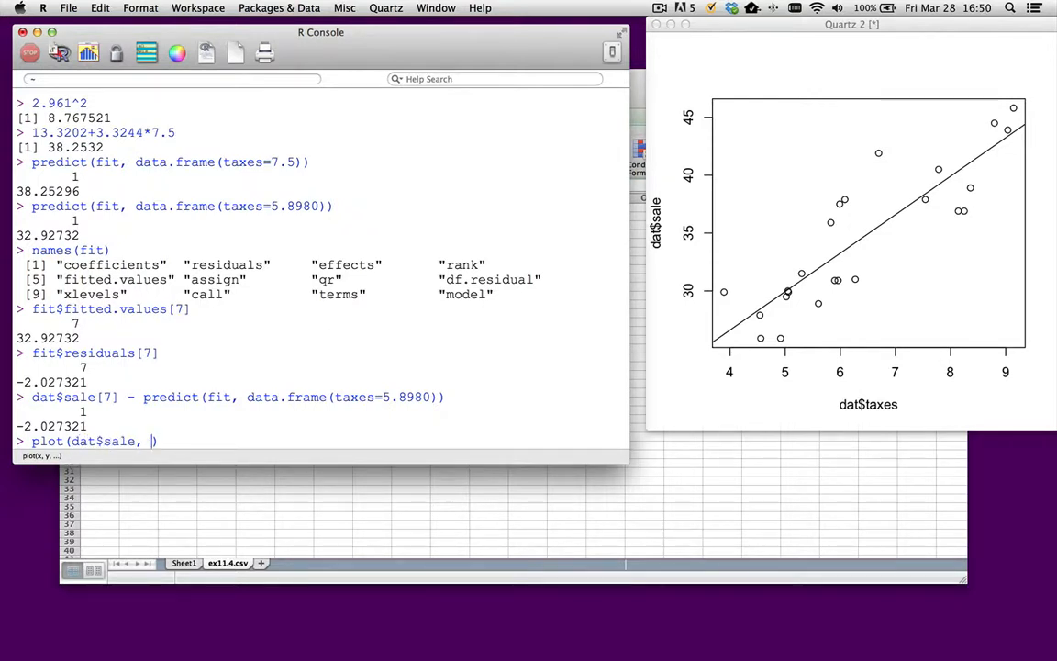
type("fit$fitted.v")
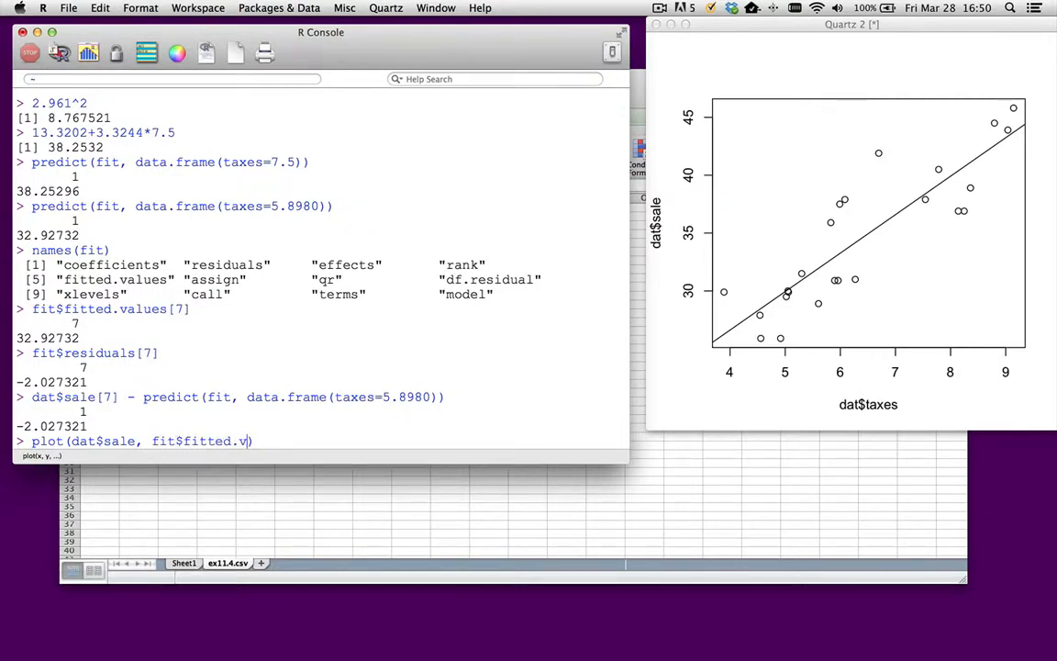
type("alues")
key("Return")
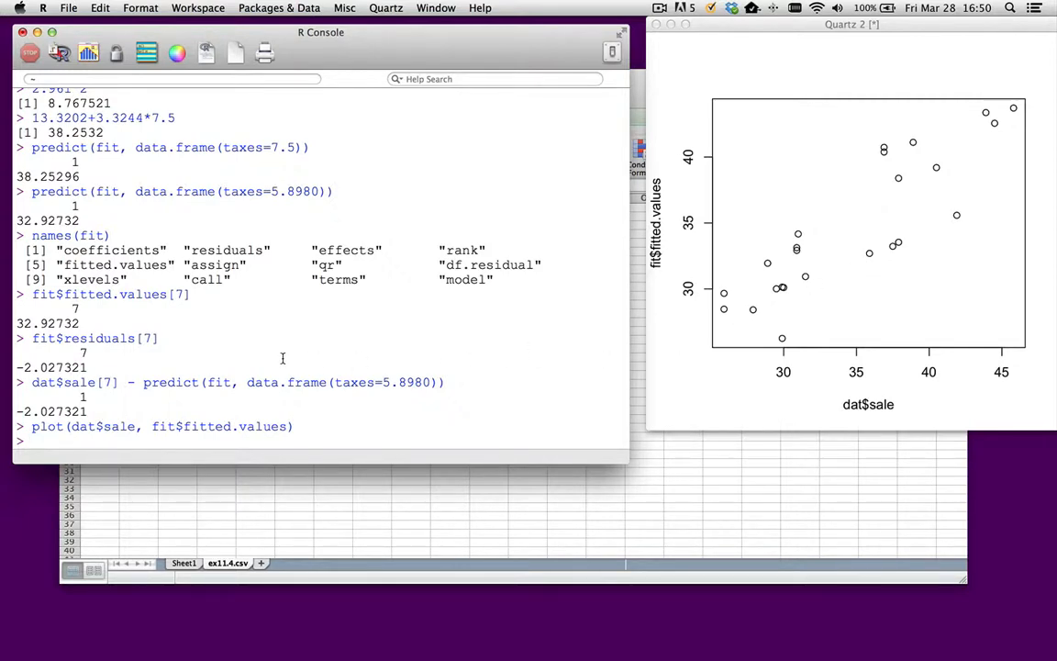
- Check the taxes p-value in the model summary and run an F test on the model with drop1(fit, test="F")
scroll(283, 358, "up", 10)
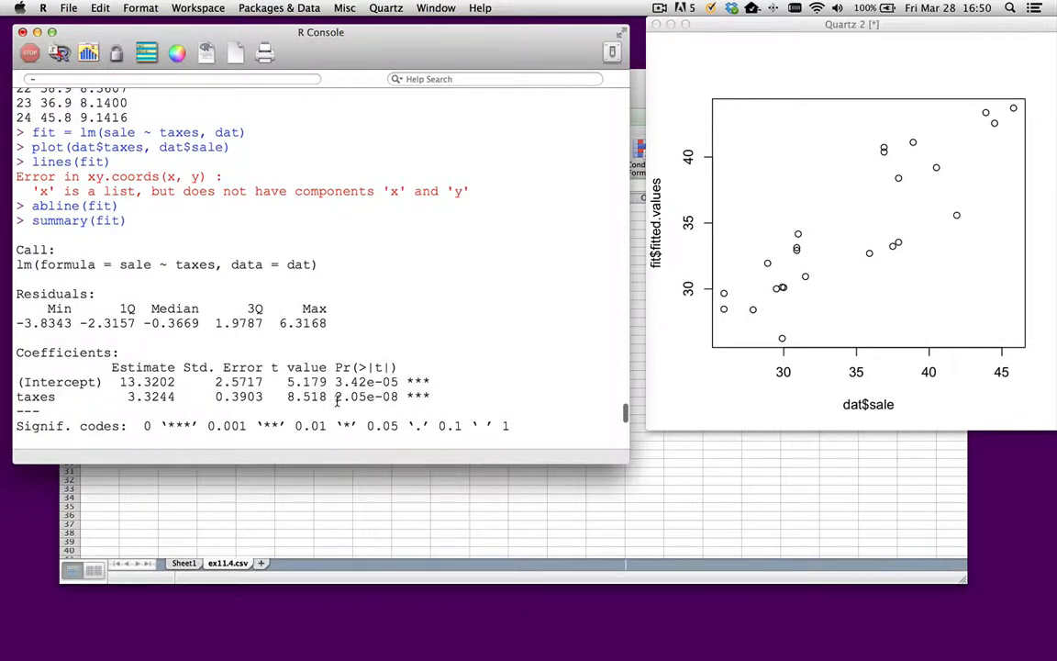
left_click_drag(336, 400, 436, 399)
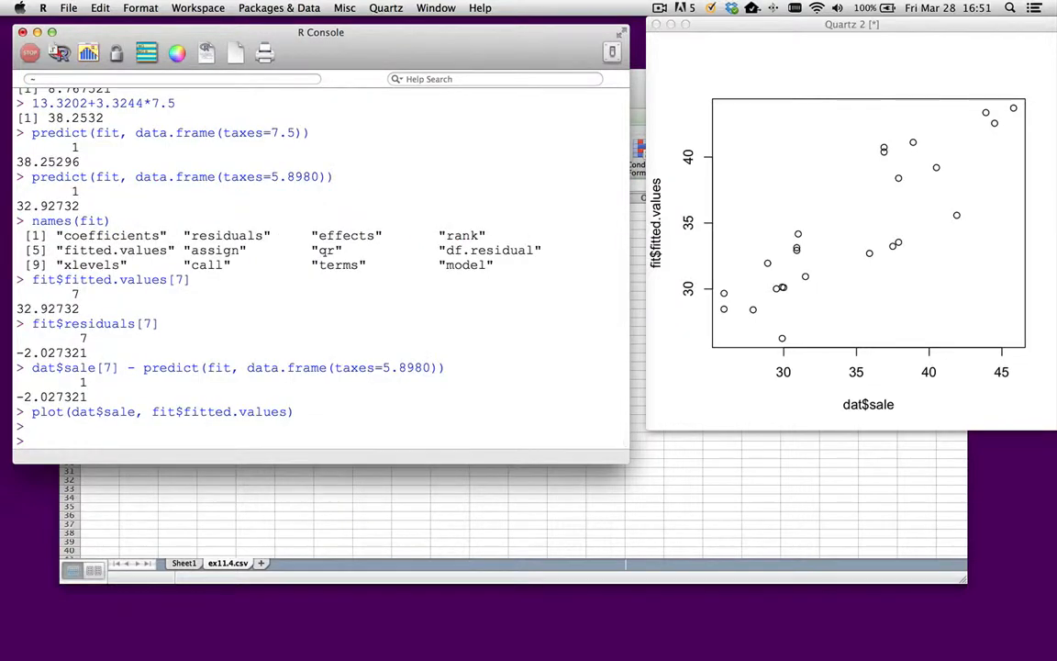
type("drop1(fit, \"")
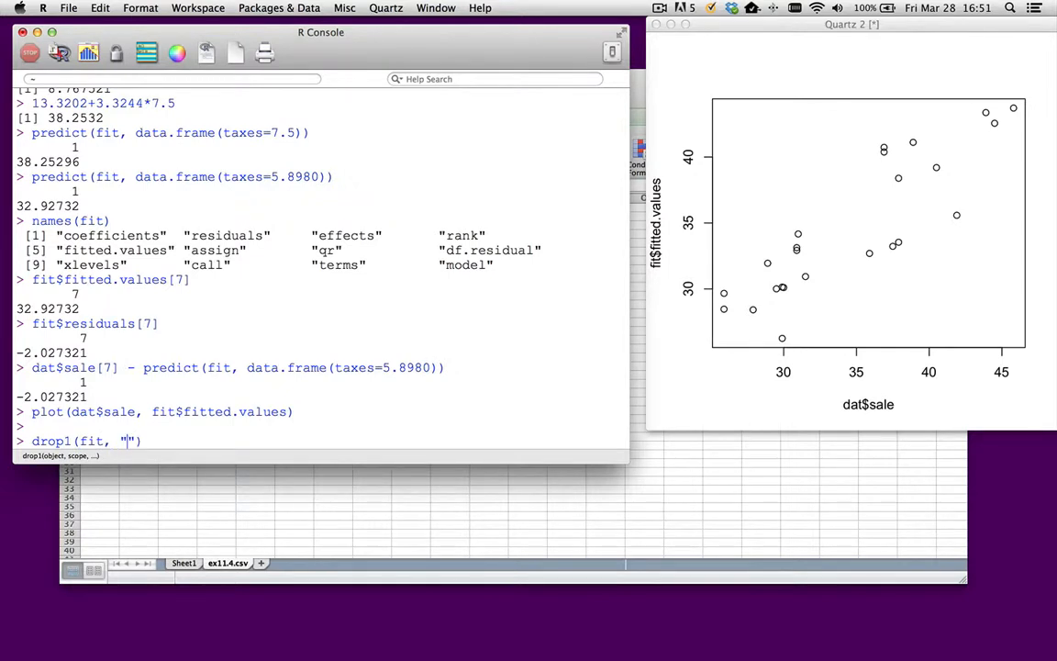
key("BackSpace")
type("test=\"F")
key("Return")
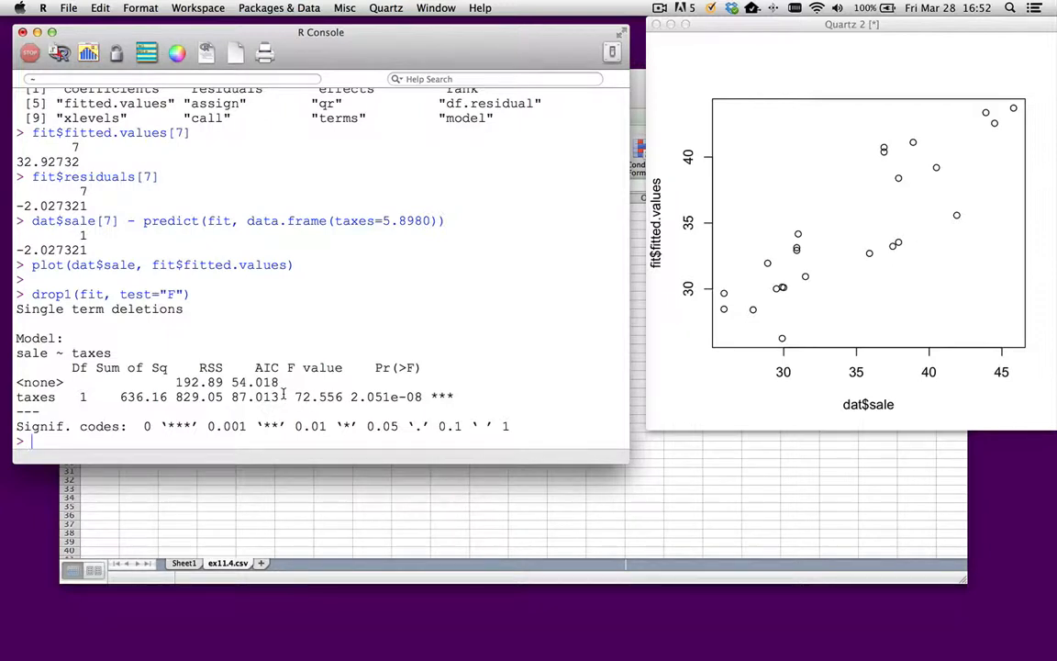
- Review the coefficients' standard errors and the intercept's p-value in the summary, and compute confidence intervals with confint(fit)
scroll(231, 312, "up", 15)
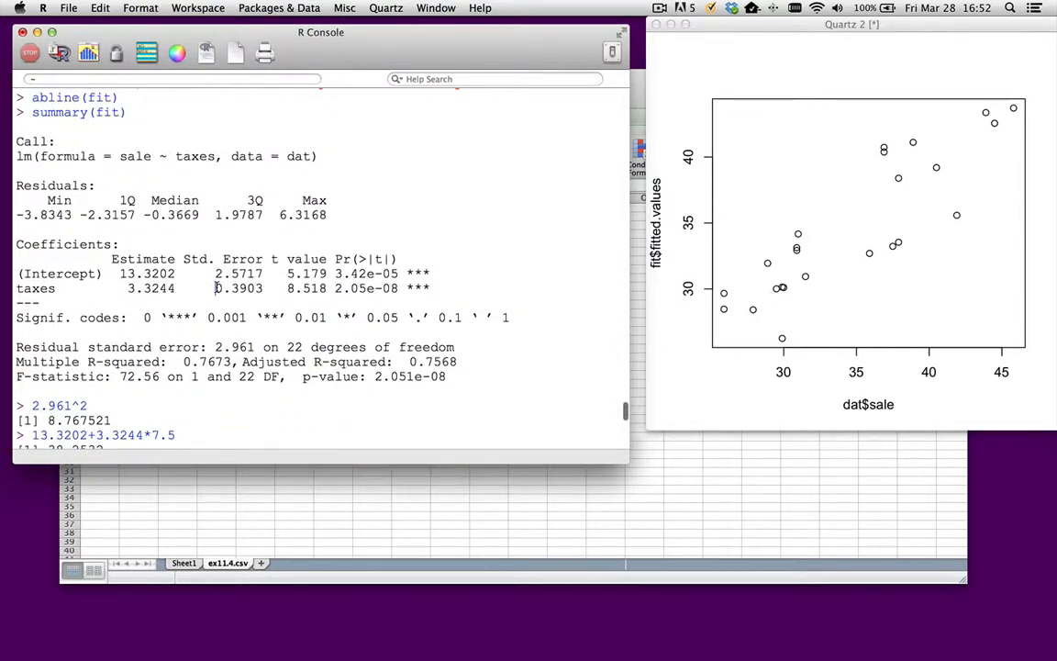
left_click_drag(214, 289, 264, 288)
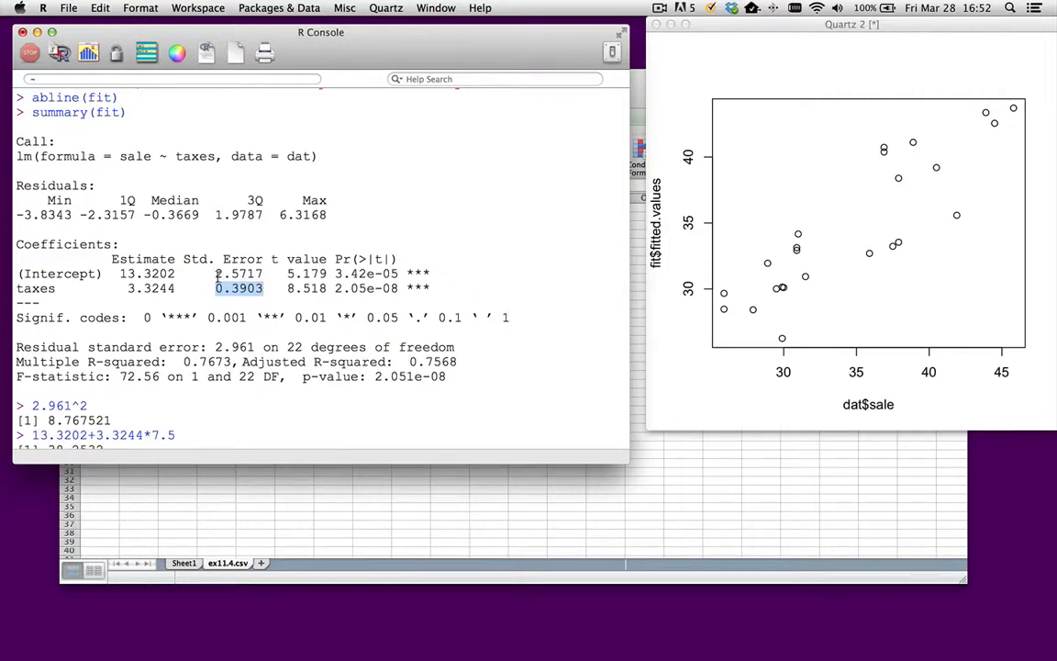
left_click_drag(215, 273, 265, 274)
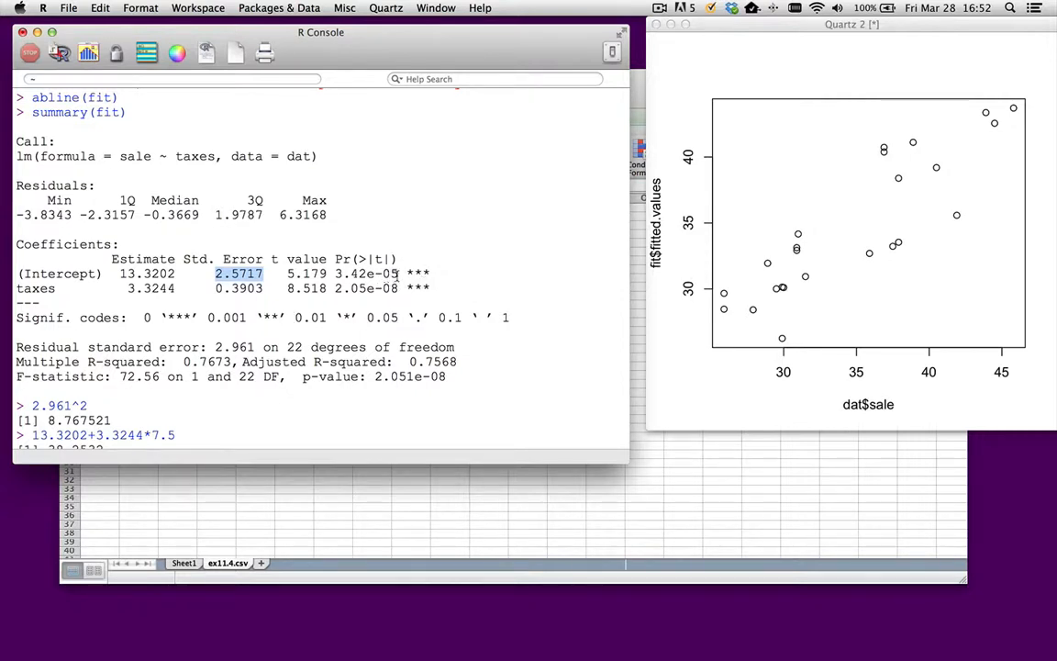
left_click_drag(335, 274, 433, 272)
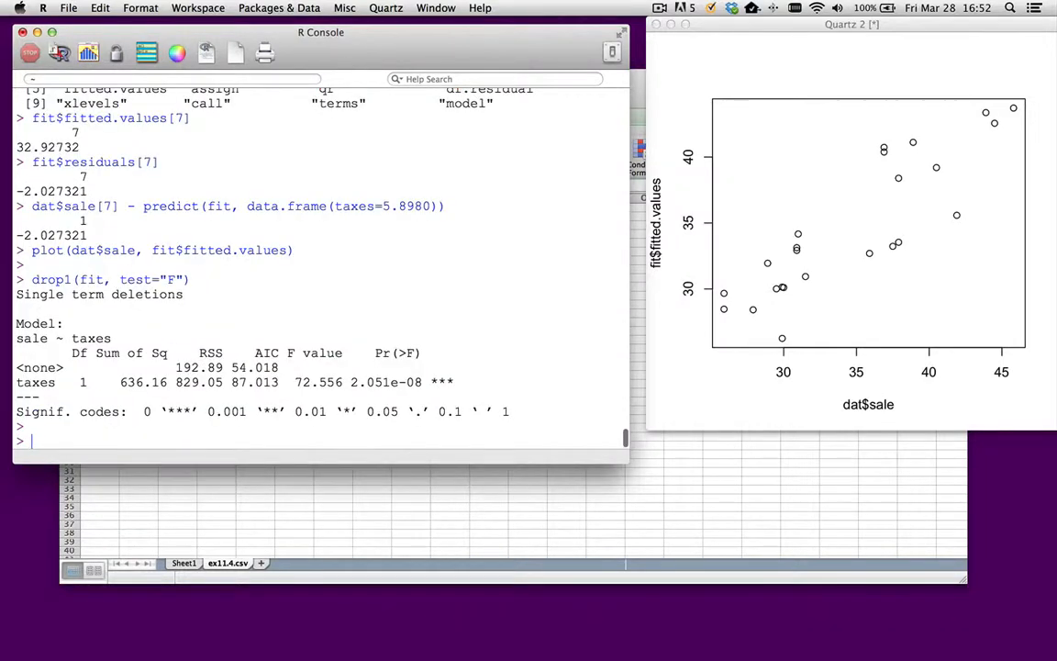
type("confint()fit")
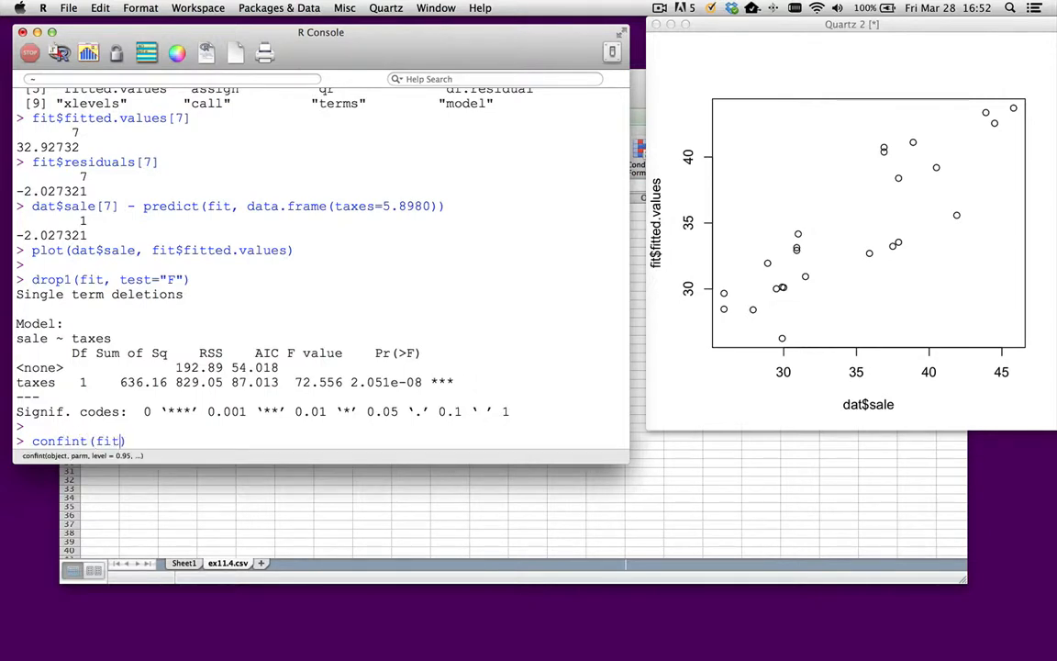
key("Return")
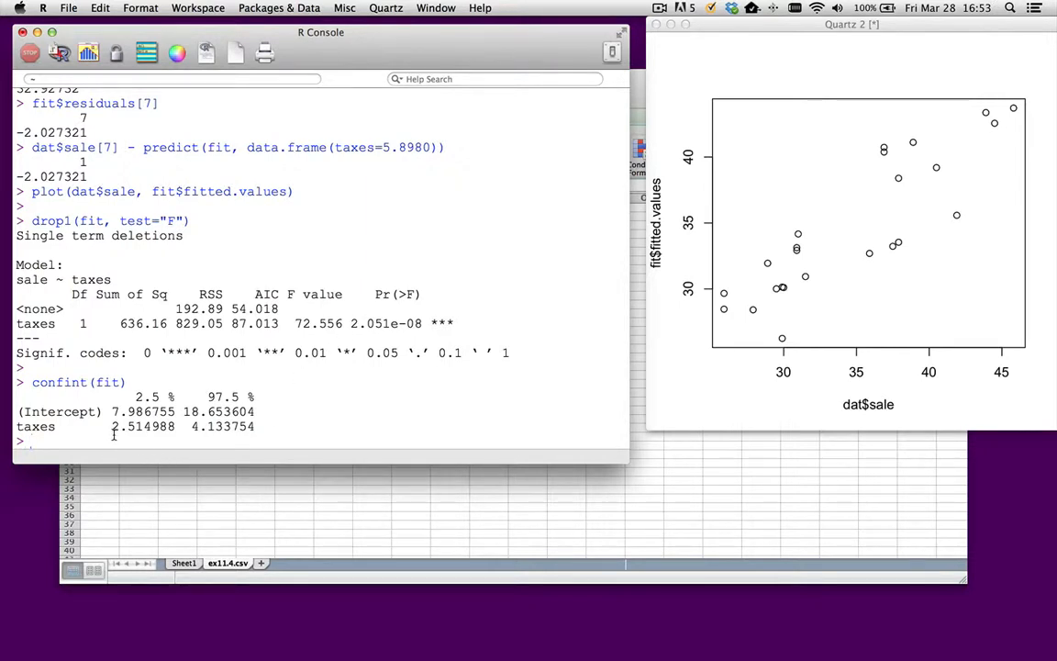
- Highlight the confidence limits of the taxes slope and the intercept in the confint output
left_click_drag(111, 427, 248, 427)
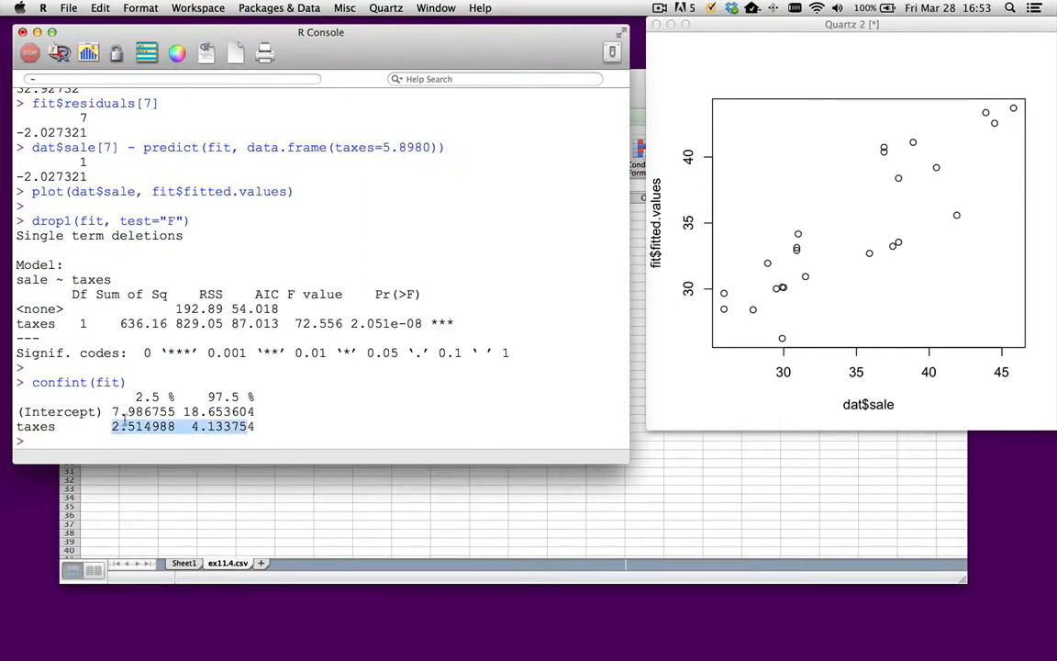
left_click_drag(111, 412, 258, 413)
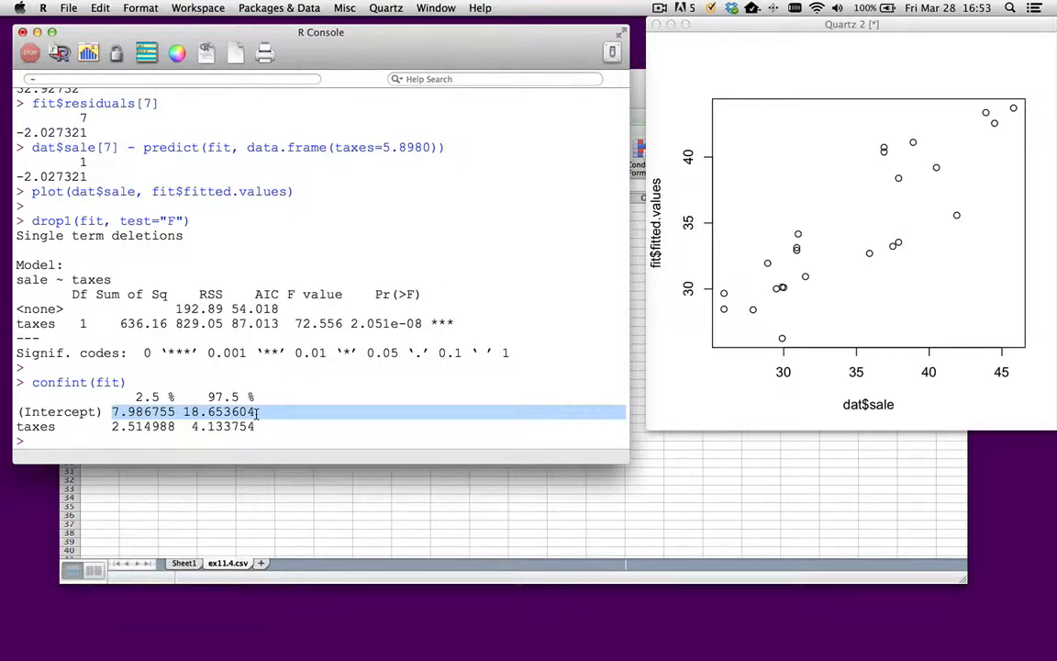
left_click(236, 442)
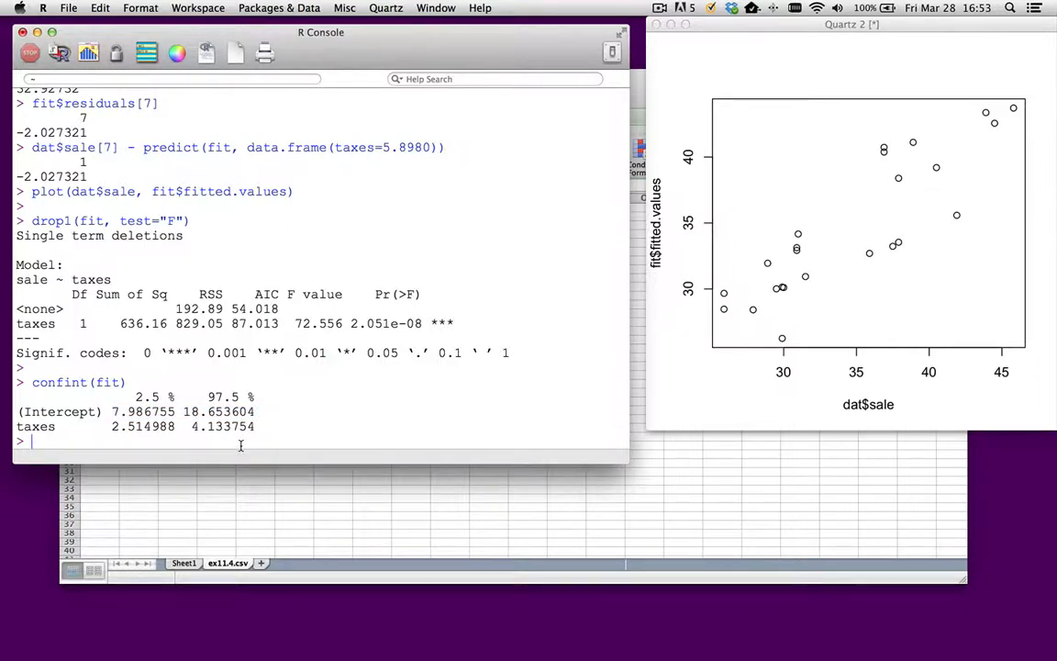
- Recall the earlier predict(fit, data.frame(taxes=5.8980)) command and change its taxes value to 7.5
key("Up")
key("Up")
key("Up")
key("Up")
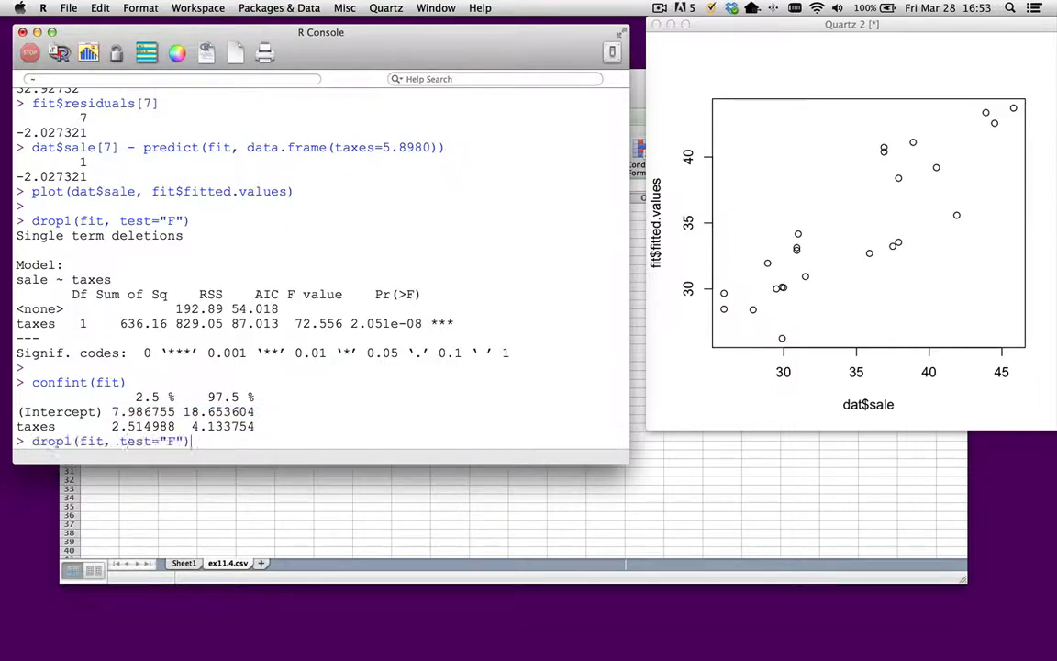
key("Up")
key("Up")
key("Up")
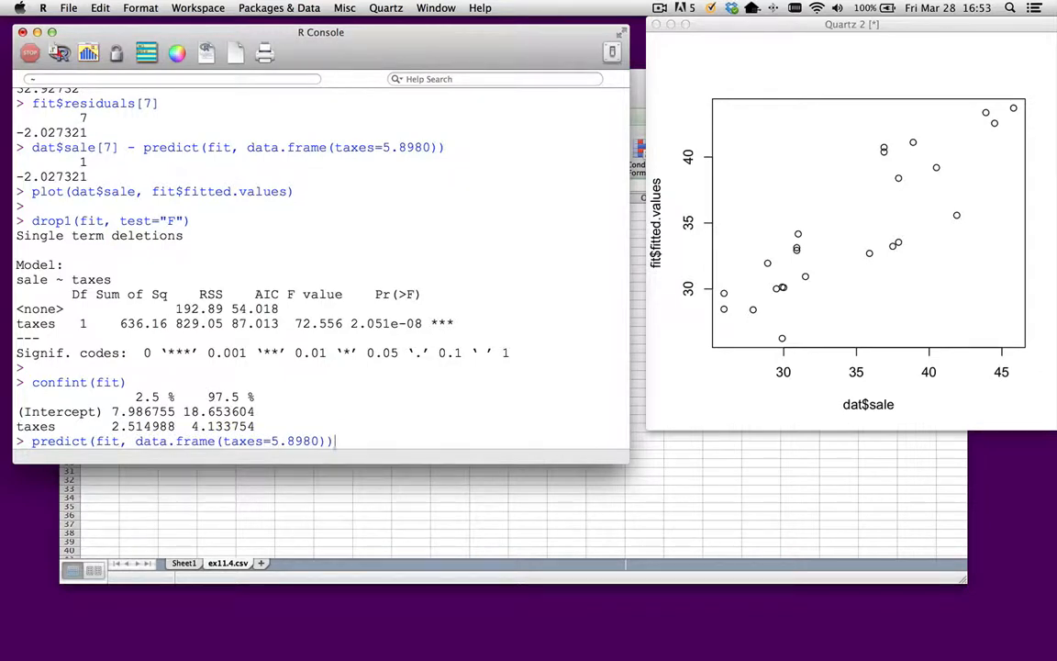
key("Left")
key("Left")
key("BackSpace")
key("BackSpace")
key("BackSpace")
key("BackSpace")
key("BackSpace")
key("BackSpace")
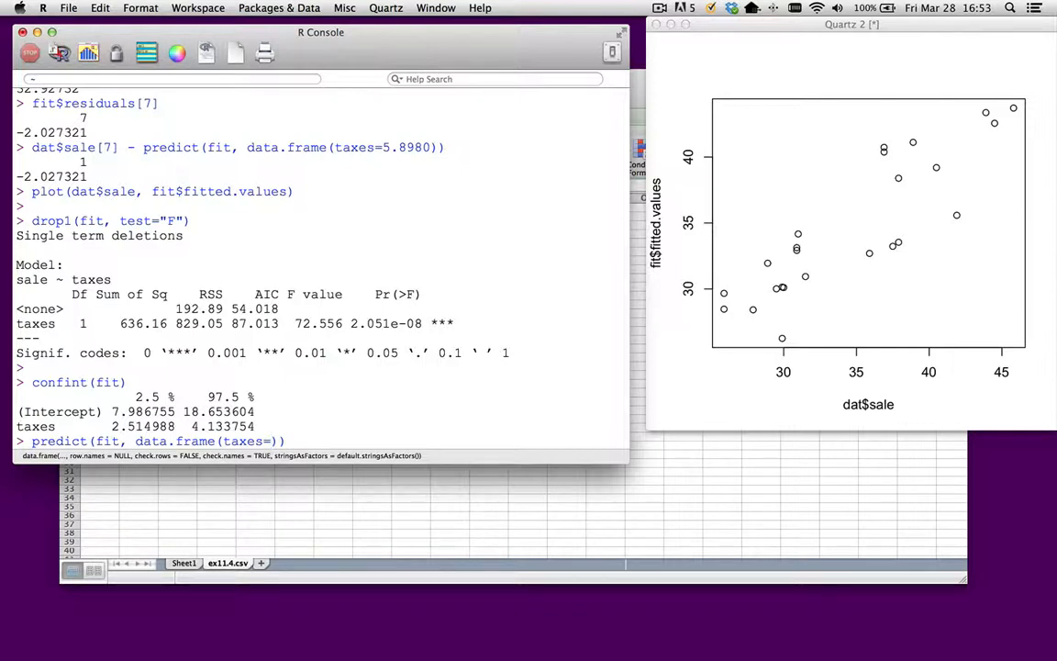
type("7.7")
key("BackSpace")
type("5")
key("Right")
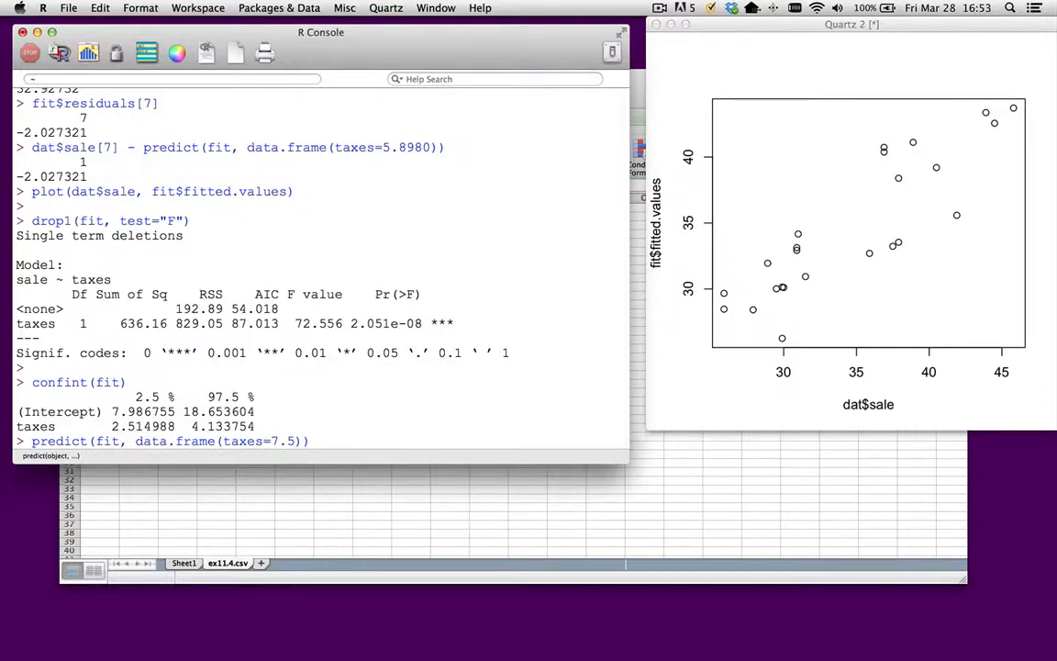
- Add interval="conf" to the prediction command, run it, and highlight the resulting lower and upper confidence limits
type(", intera")
type("=\"conf")
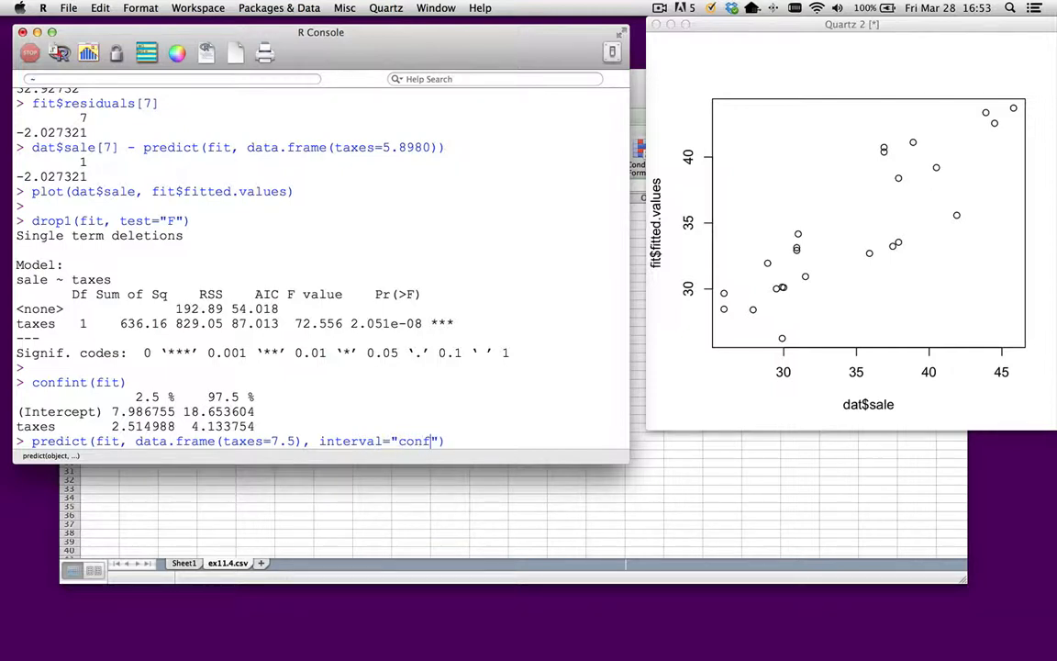
key("Return")
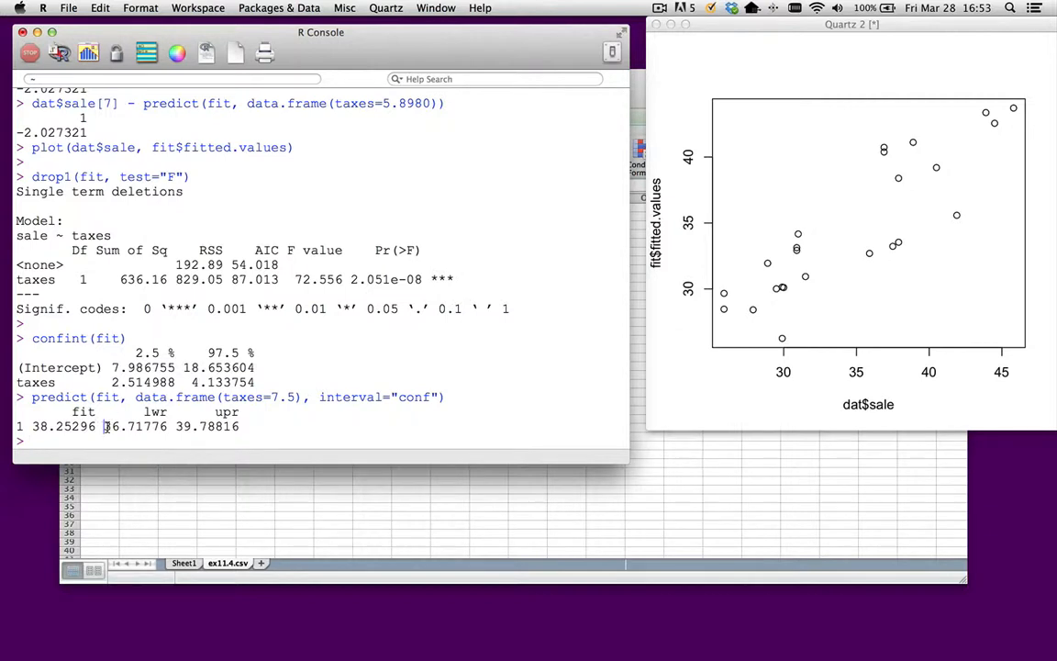
left_click_drag(104, 426, 239, 426)
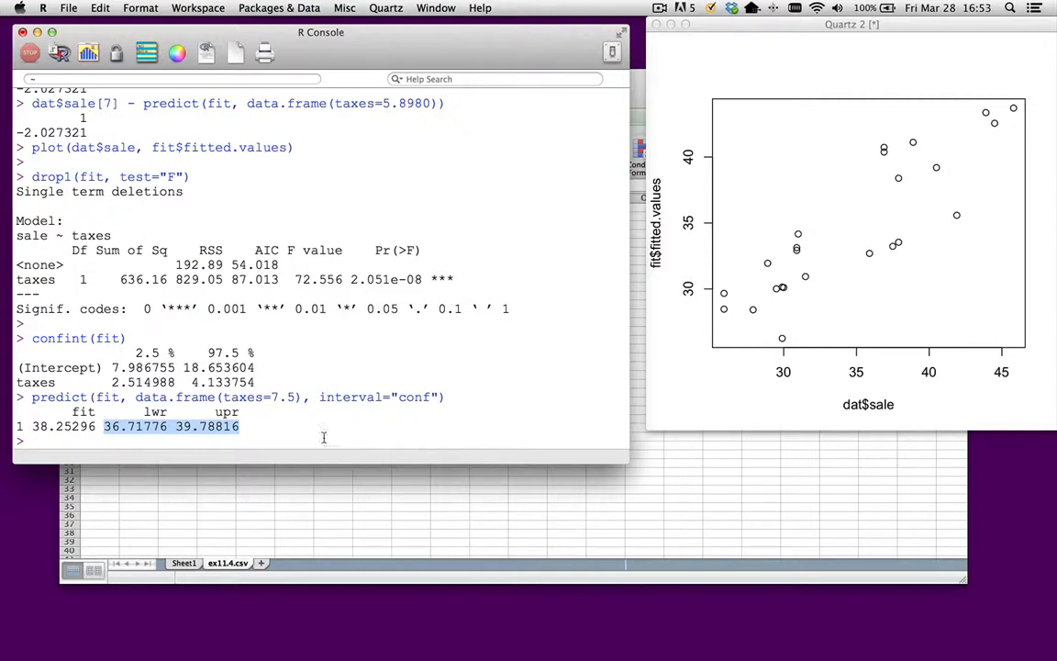
- Rerun the prediction for taxes=7.5 with interval="pred" and highlight the prediction interval's limits
left_click(288, 443)
key("Up")
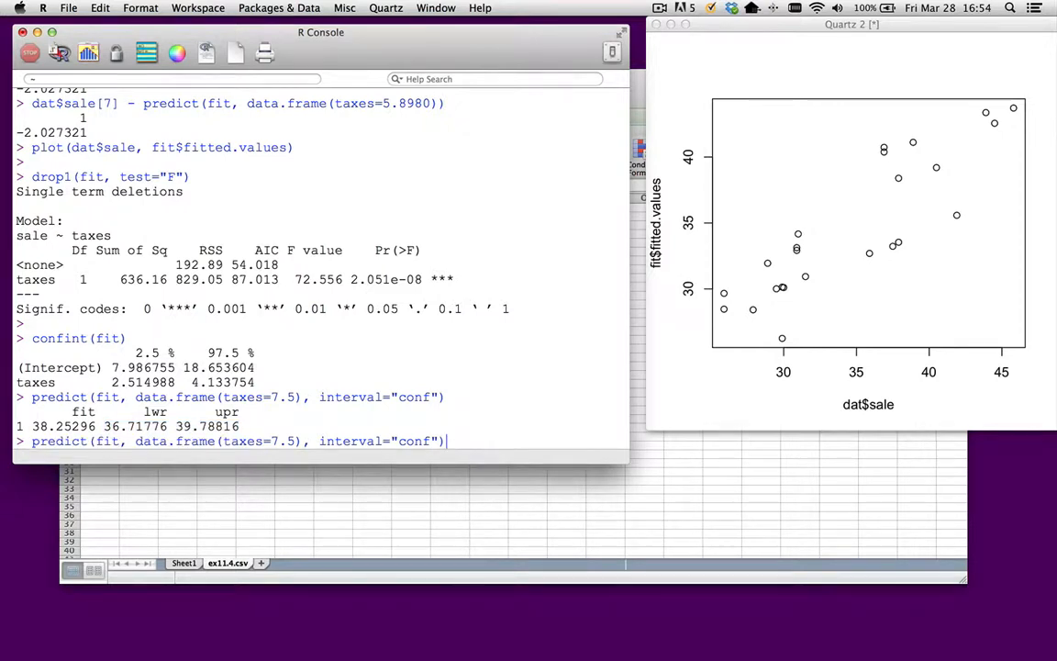
key("Left")
key("Left")
key("BackSpace")
key("BackSpace")
key("BackSpace")
key("BackSpace")
type("pred")
key("Return")
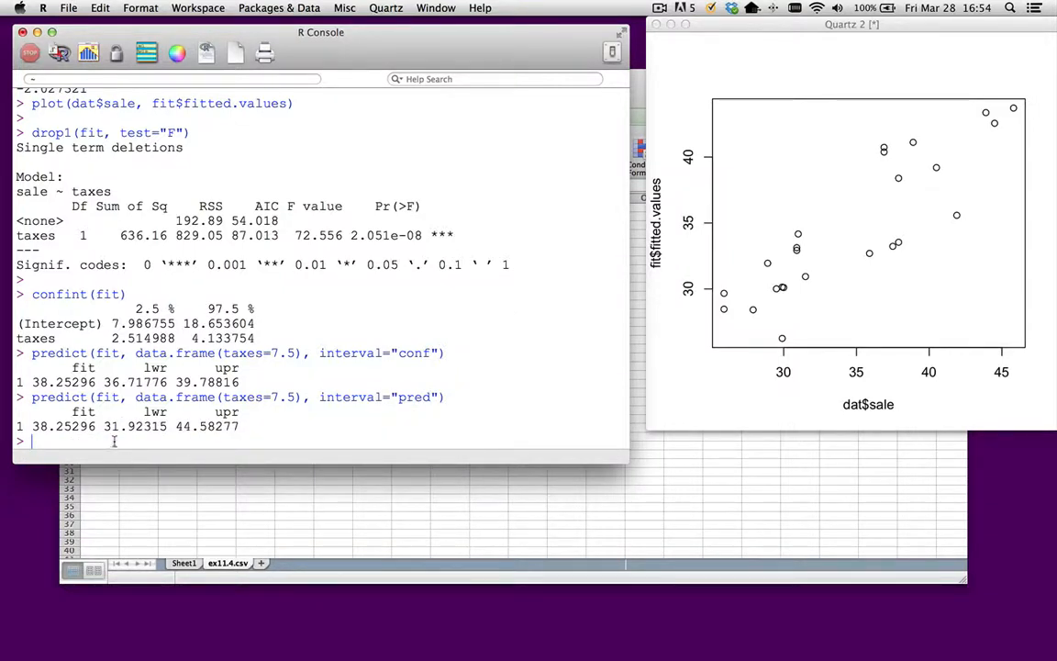
left_click_drag(104, 426, 237, 425)
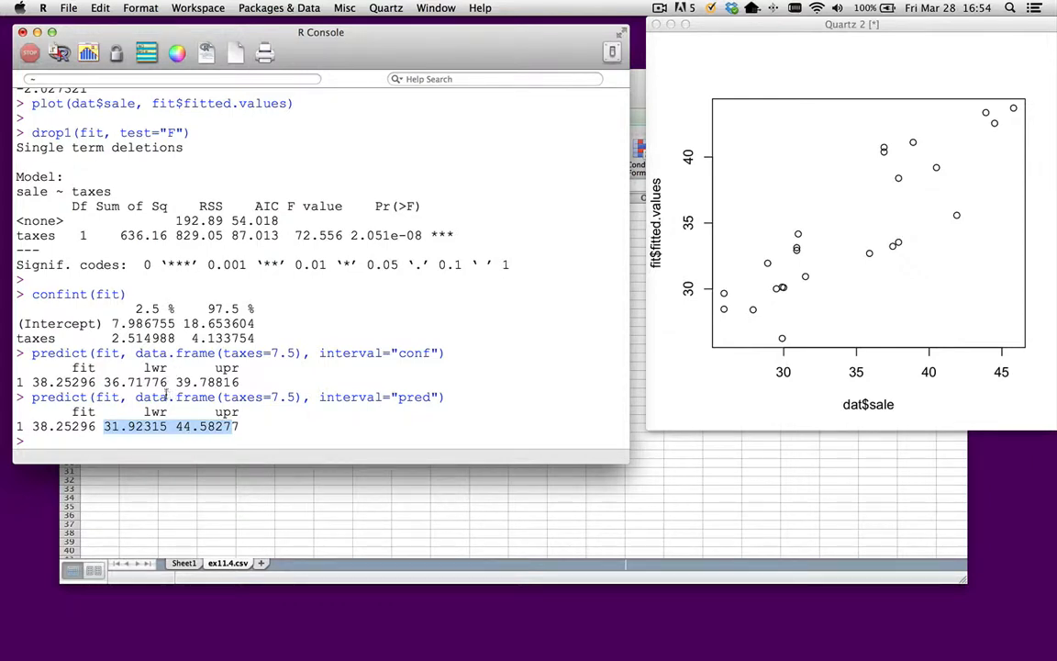
- Look up the Multiple R-squared in the earlier model summary and highlight it
scroll(183, 376, "up", 10)
scroll(193, 376, "up", 5)
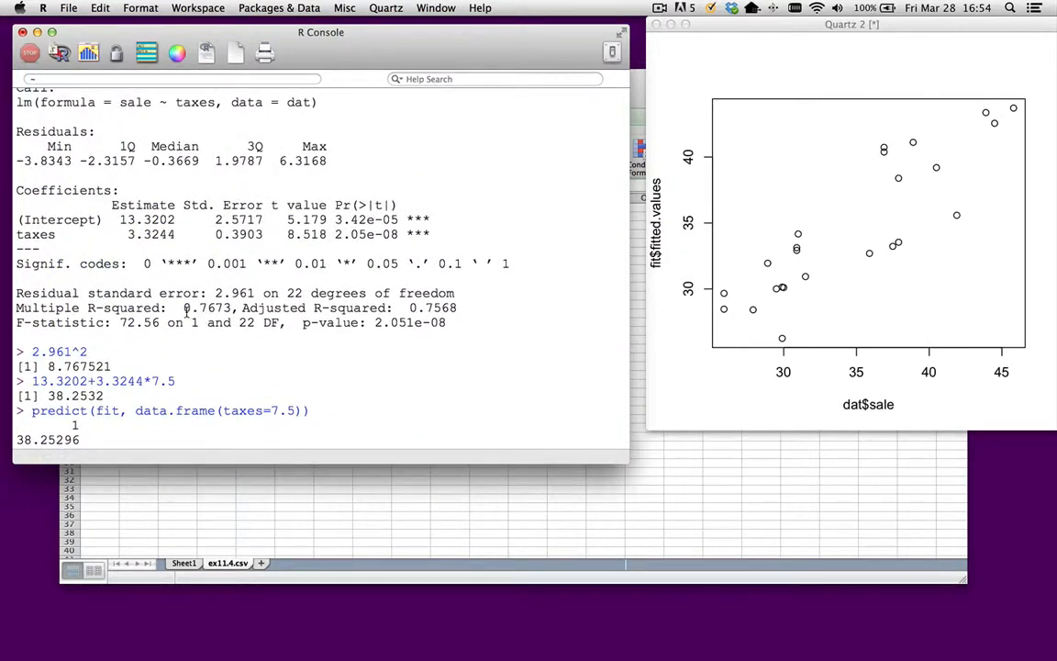
left_click_drag(31, 314, 252, 344)
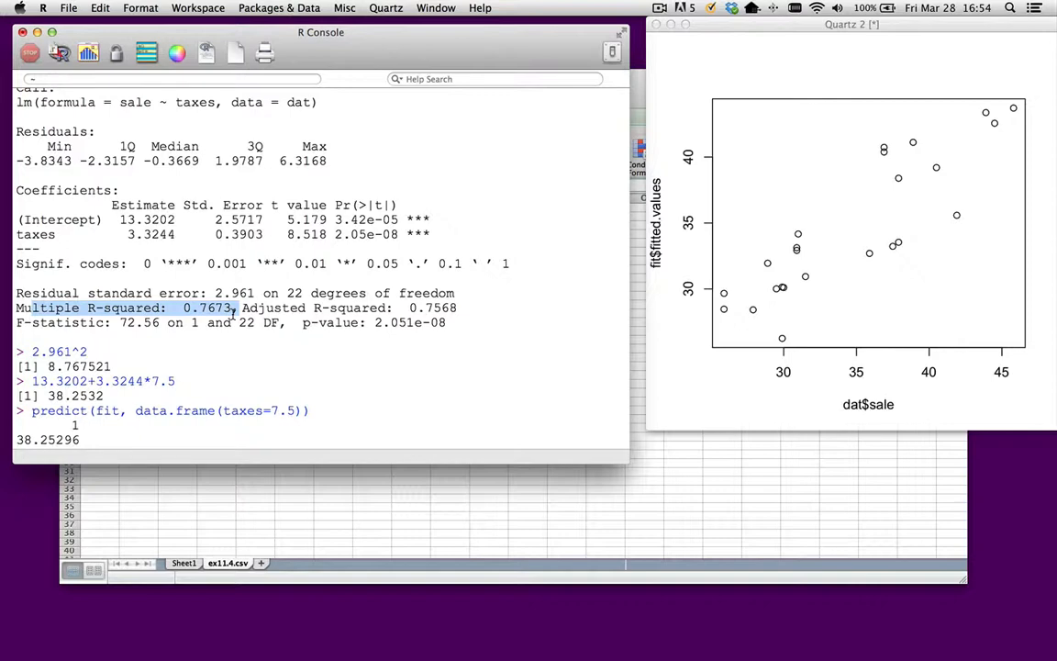
- List all residuals of the fitted model with fit$residuals
scroll(236, 315, "down", 10)
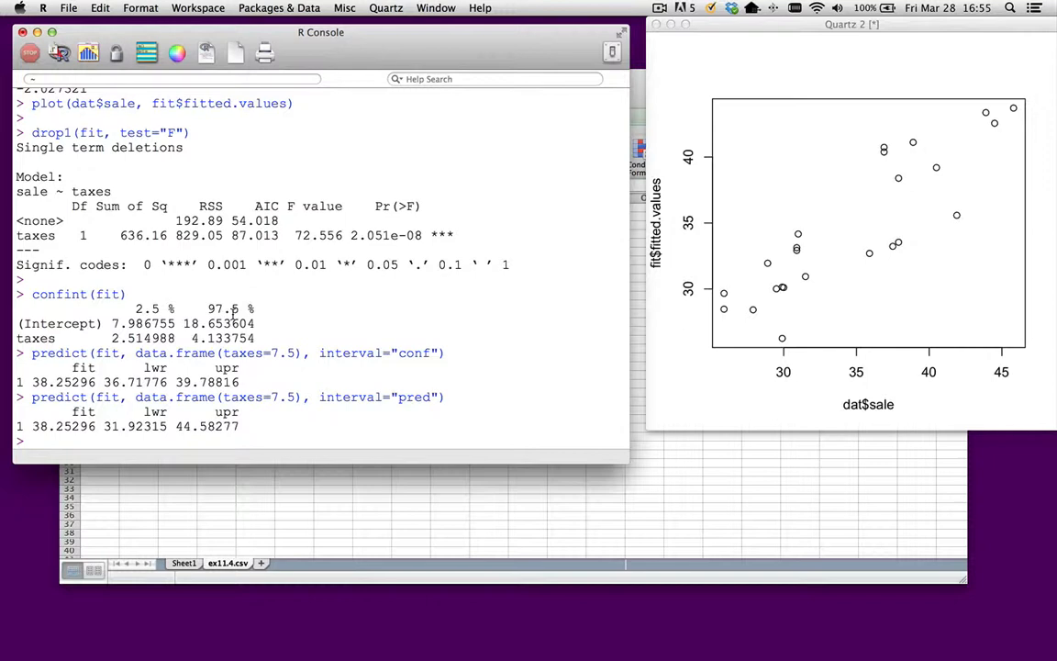
key("Return")
type("f")
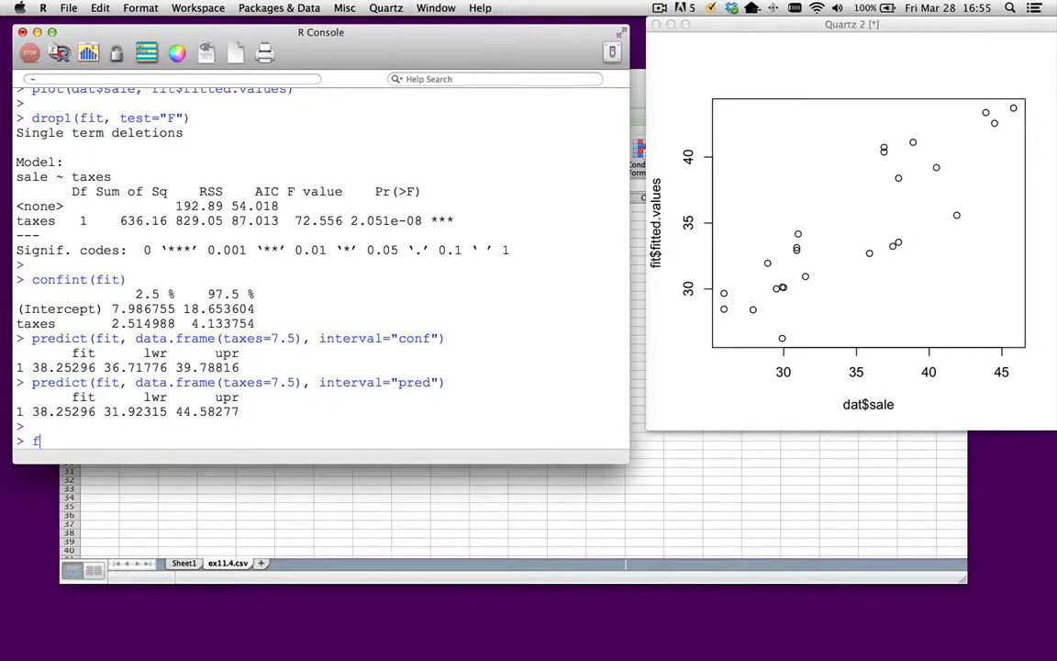
type("it$residuals")
key("Return")
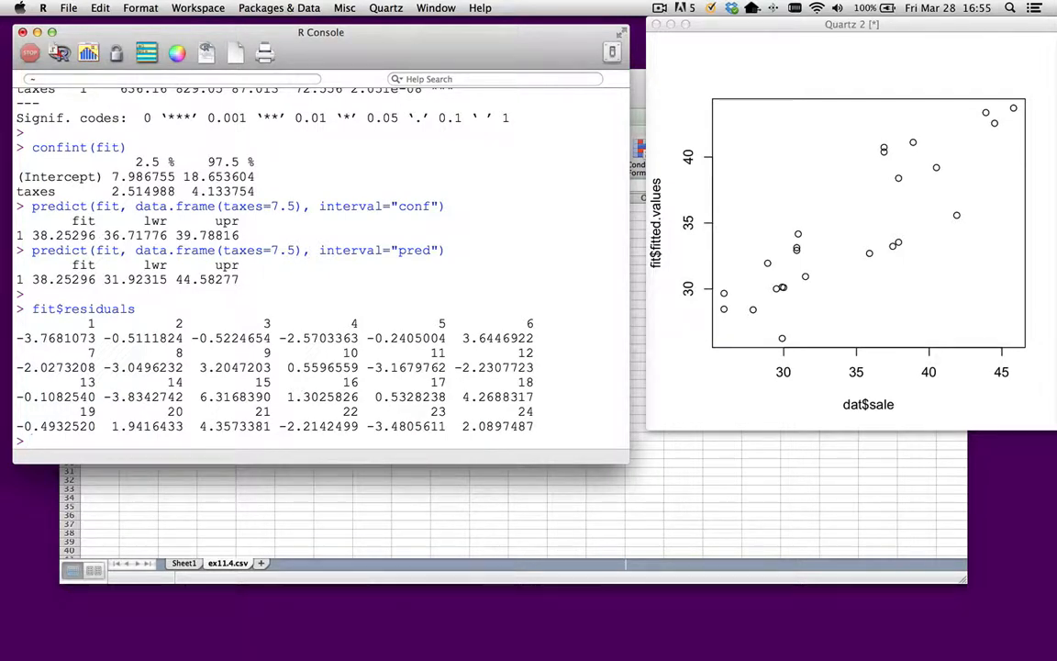
- Run plot(fit) and step through its four diagnostic plots, from Residuals vs Fitted to Residuals vs Leverage
type("plot(fit")
key("Return")
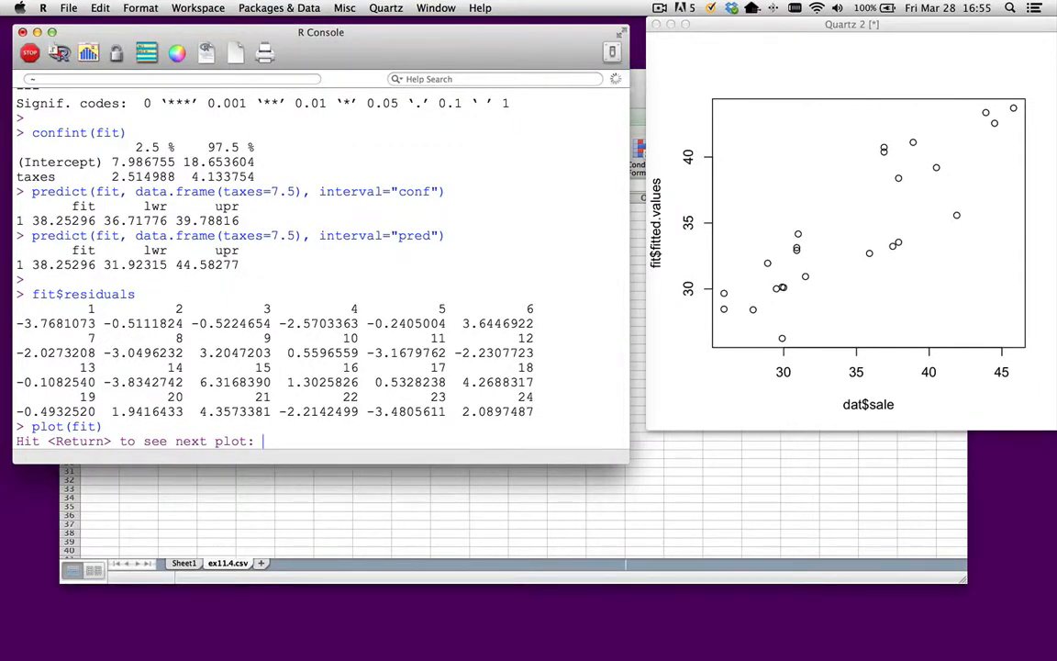
key("Return")
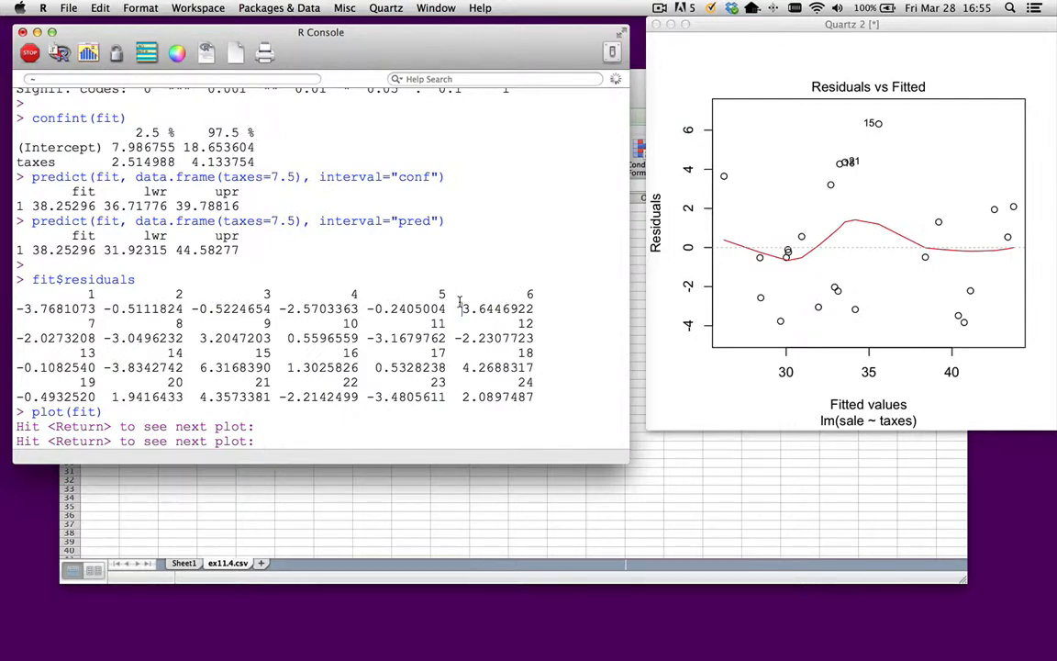
key("Return")
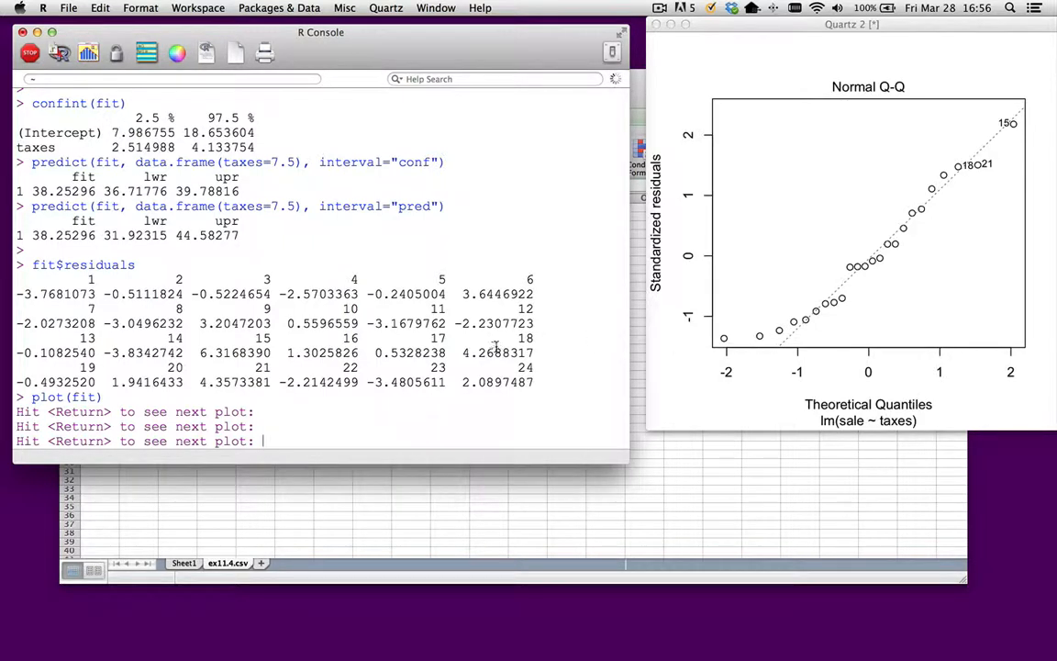
key("Return")
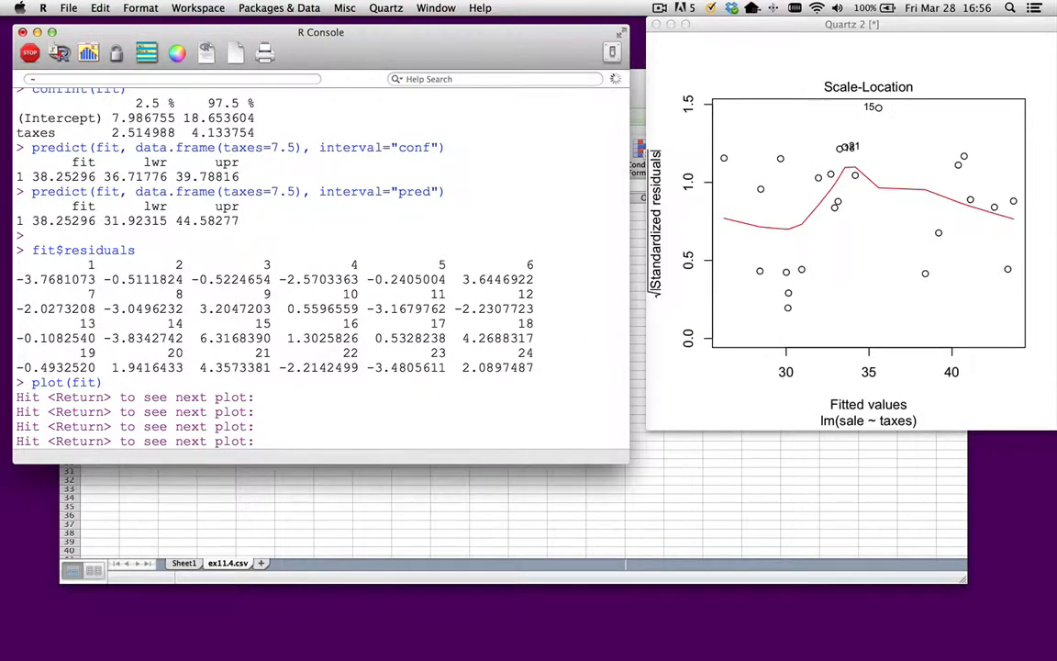
key("Return")
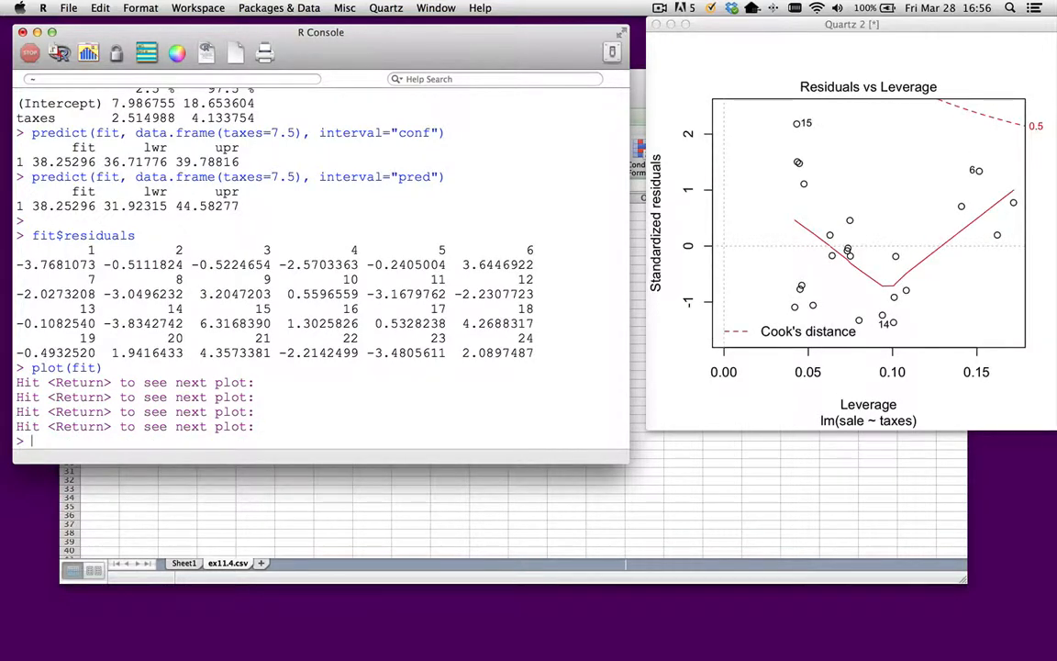